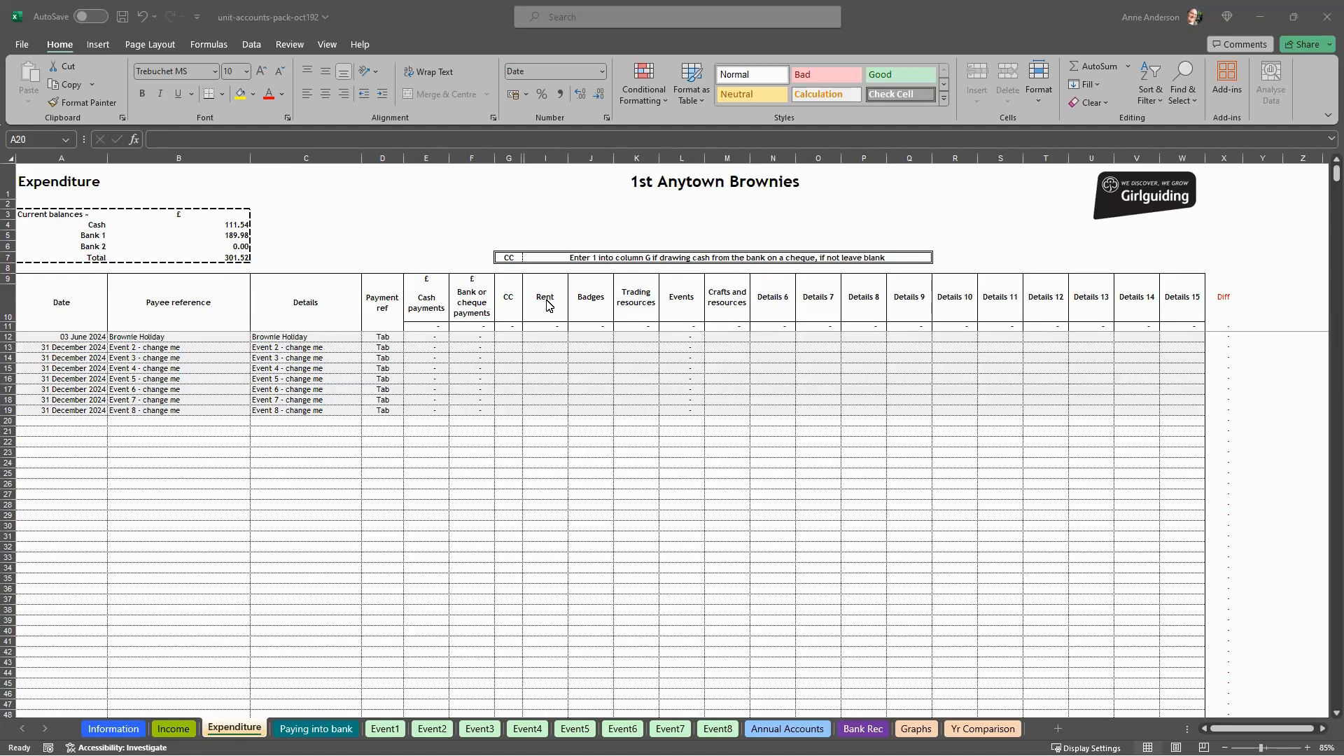
pyautogui.click(547, 302)
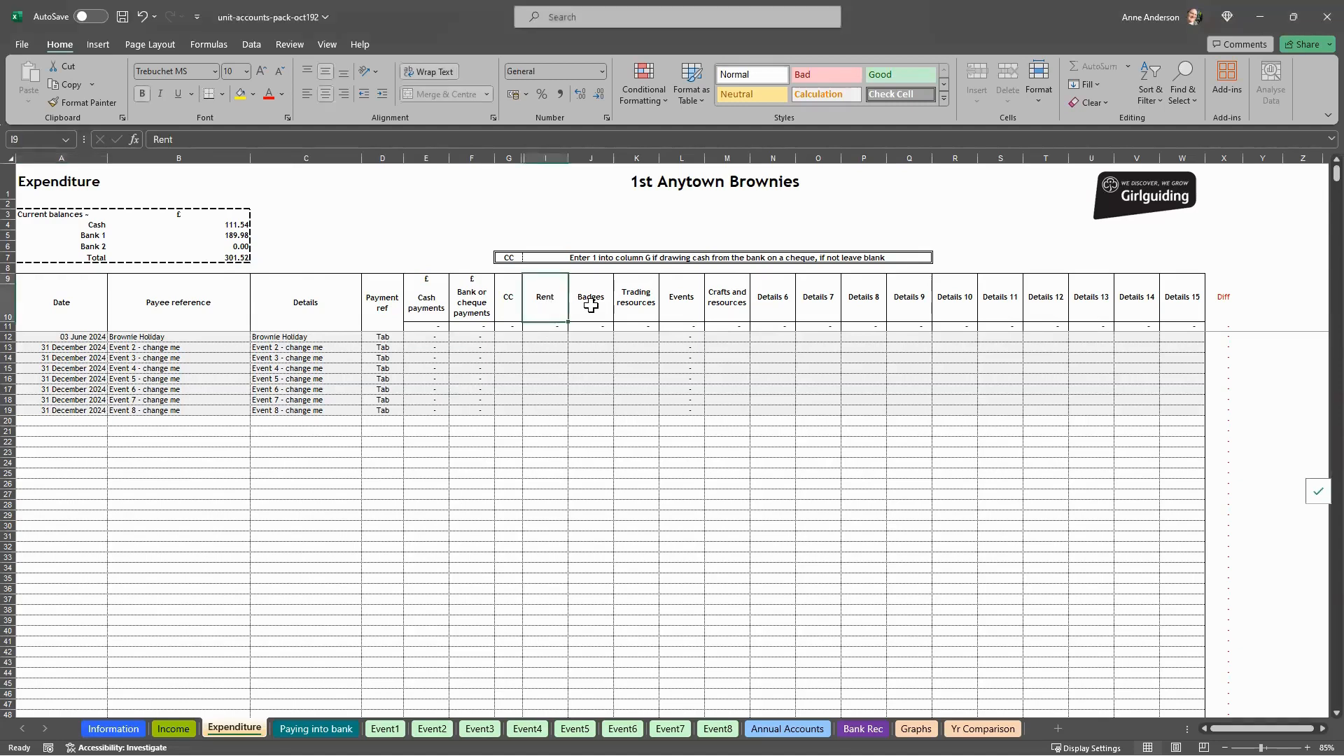
pyautogui.click(591, 306)
pyautogui.click(633, 308)
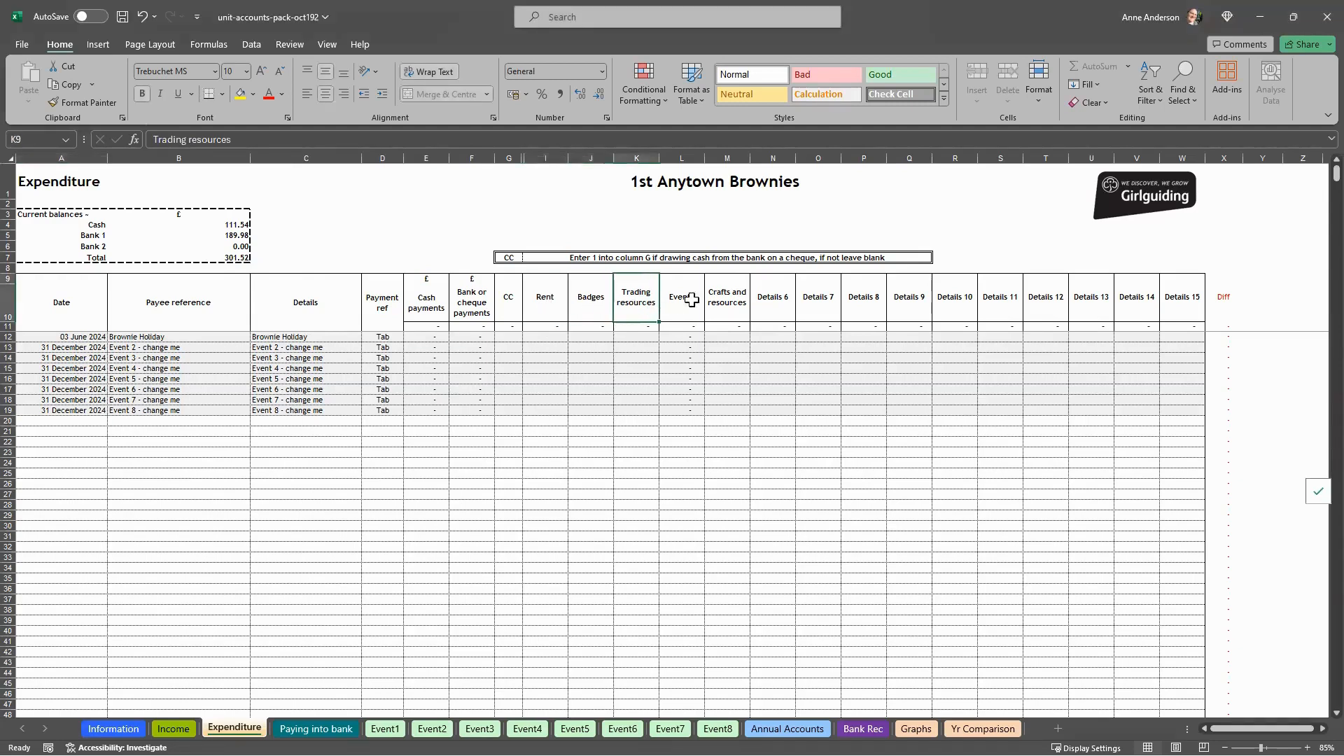
pyautogui.click(728, 303)
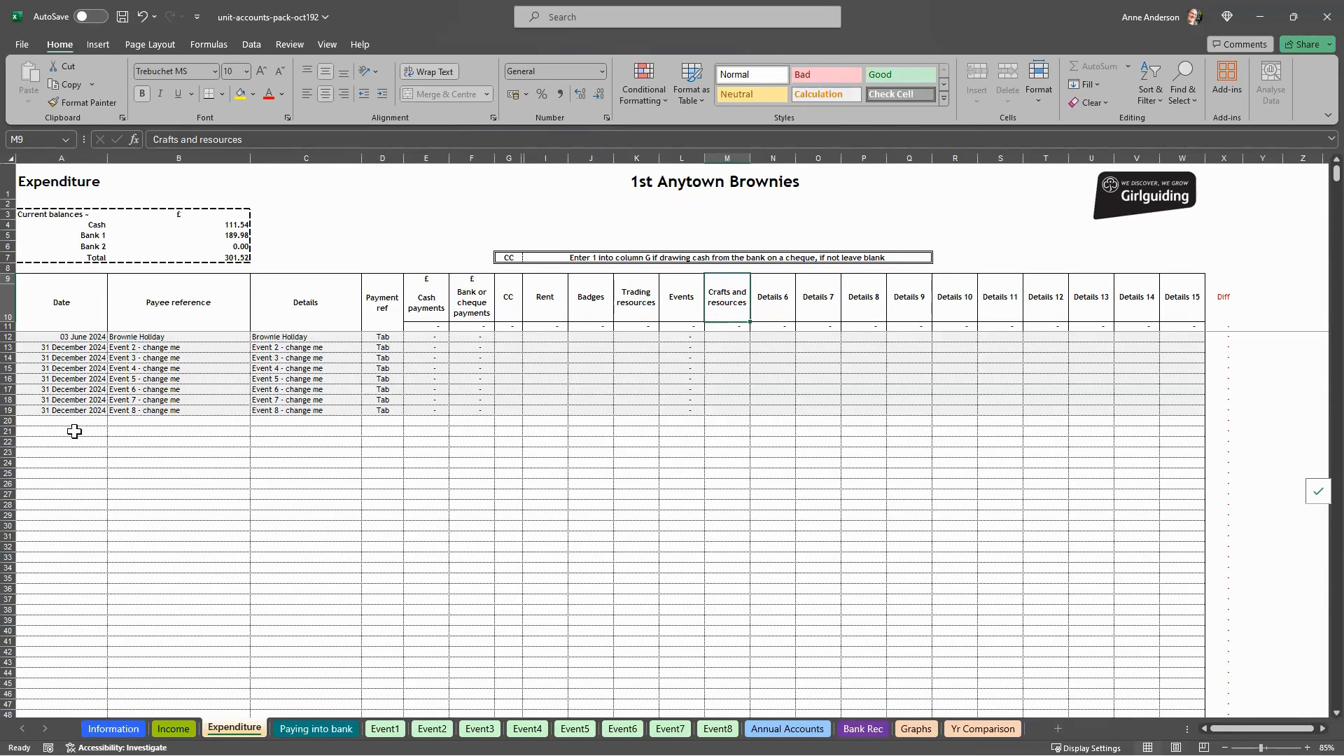
# Start an expenditure entry in row 20 with date 1/4/24 and payee reference Taylor Swift.
pyautogui.click(38, 421)
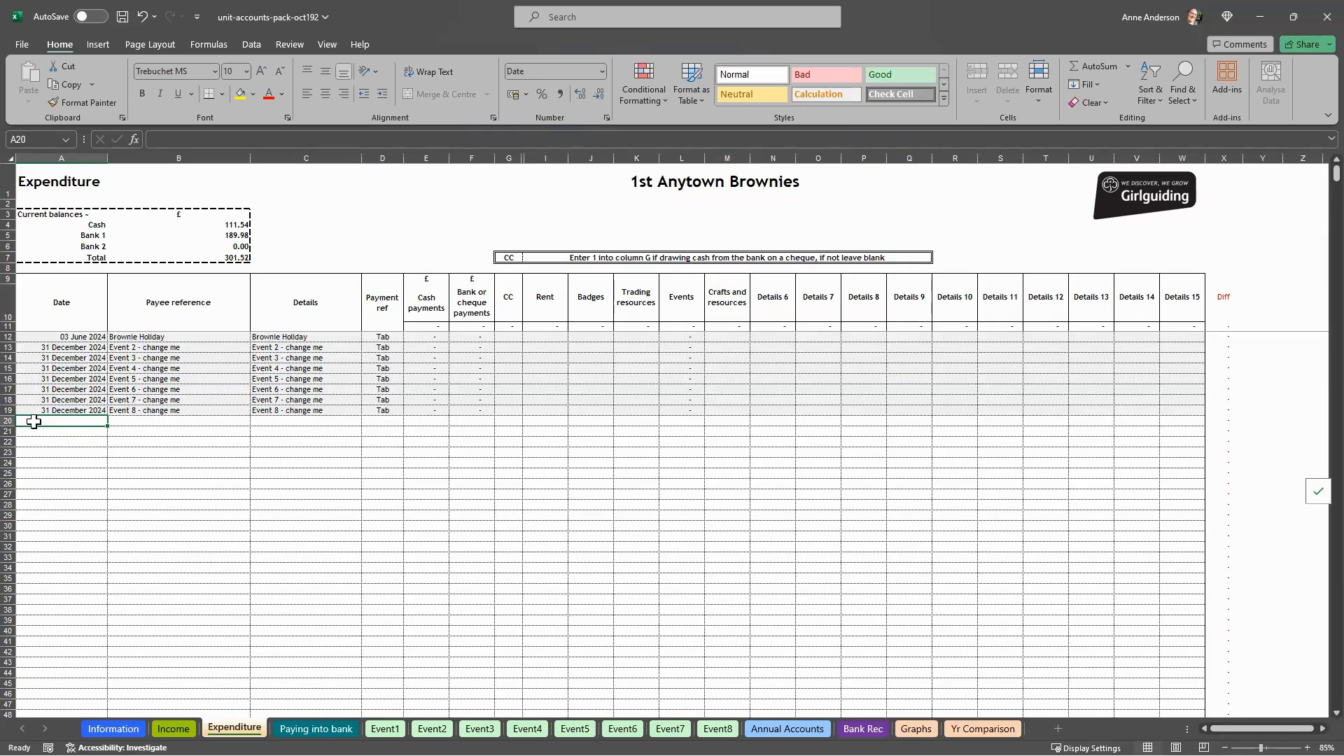
pyautogui.write('1/4/24')
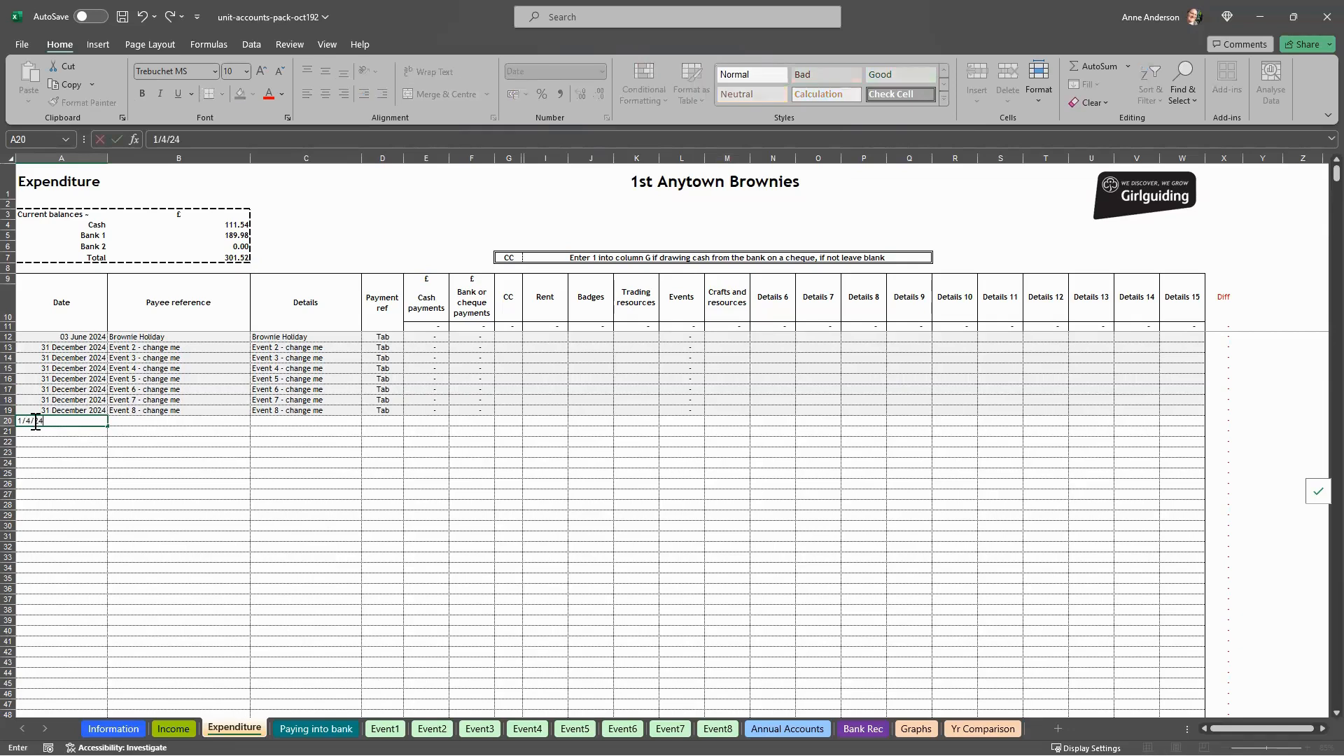
pyautogui.press('Tab')
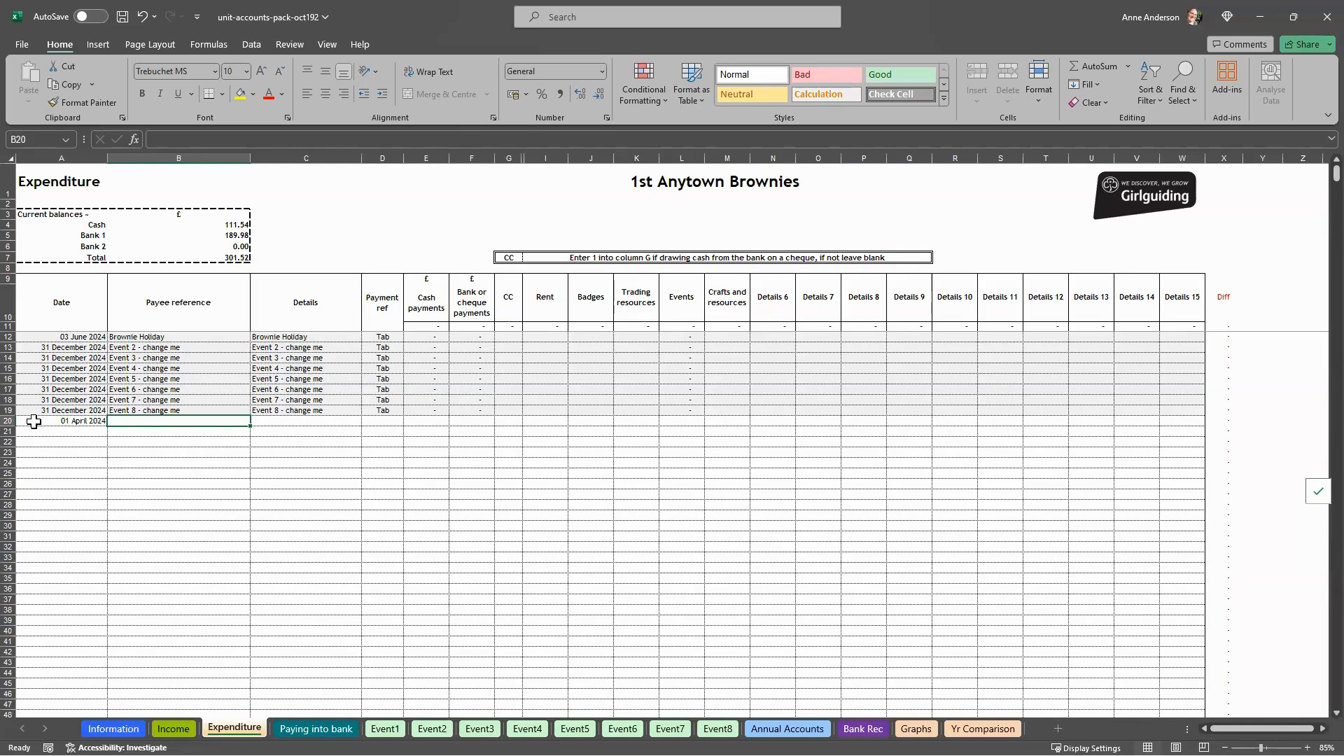
pyautogui.write('Ta')
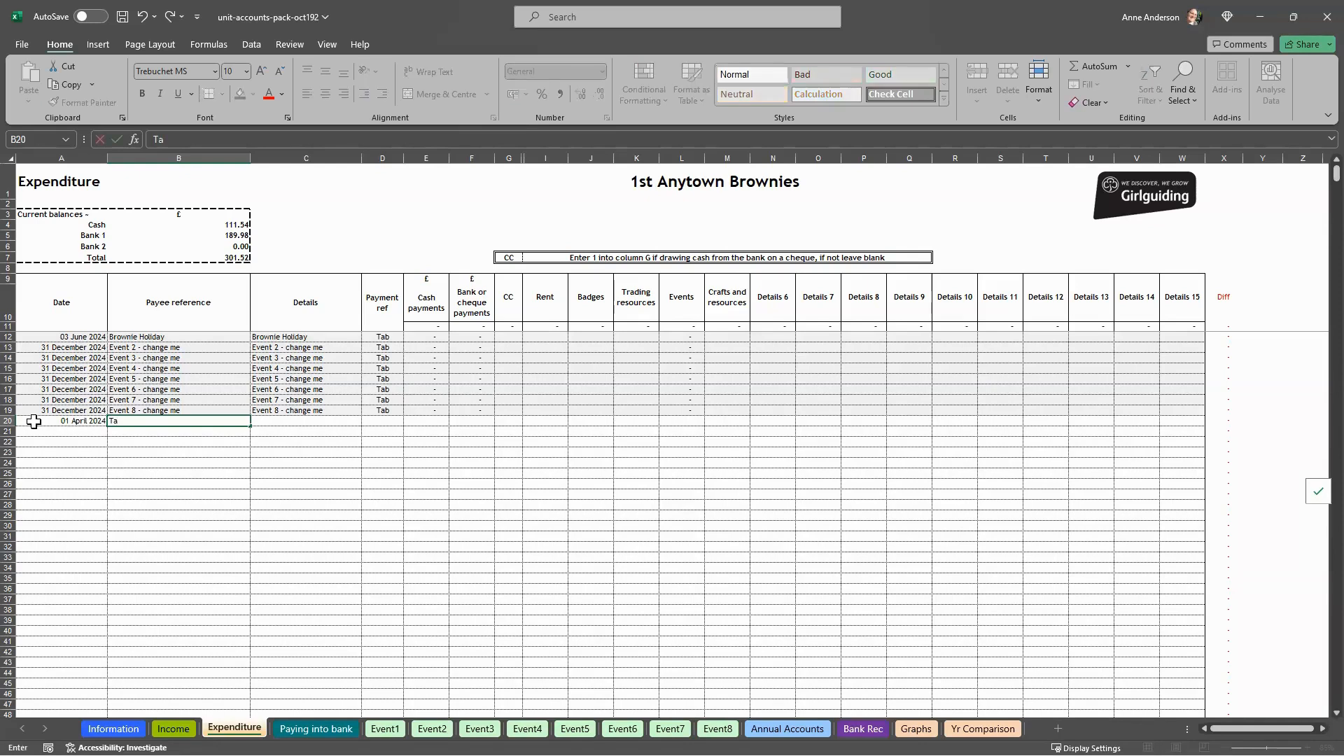
pyautogui.write('ylor Swift')
pyautogui.press('Tab')
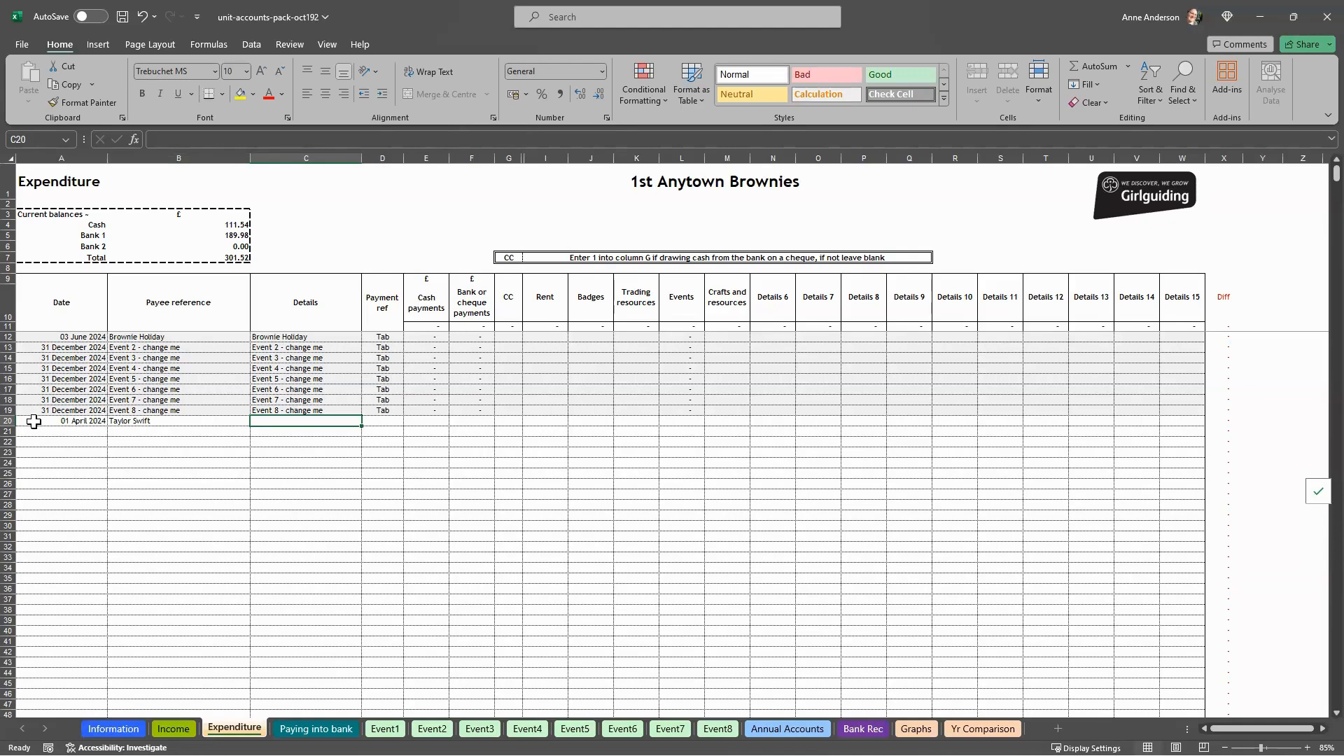
# Enter "Tesco x2, Sainburys" as the details and 1 as the payment ref in row 20.
pyautogui.write('Tesco x2')
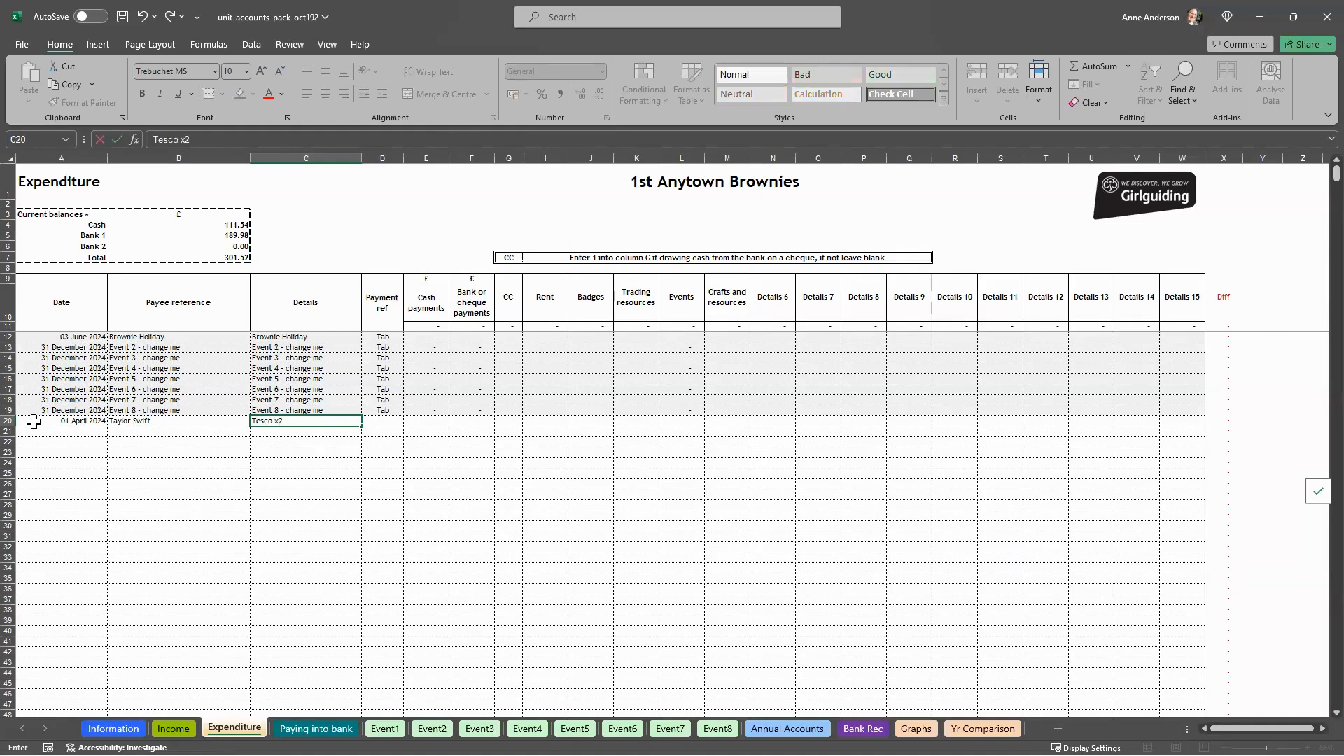
pyautogui.write(', Sainbus')
pyautogui.write('ys')
pyautogui.press('Tab')
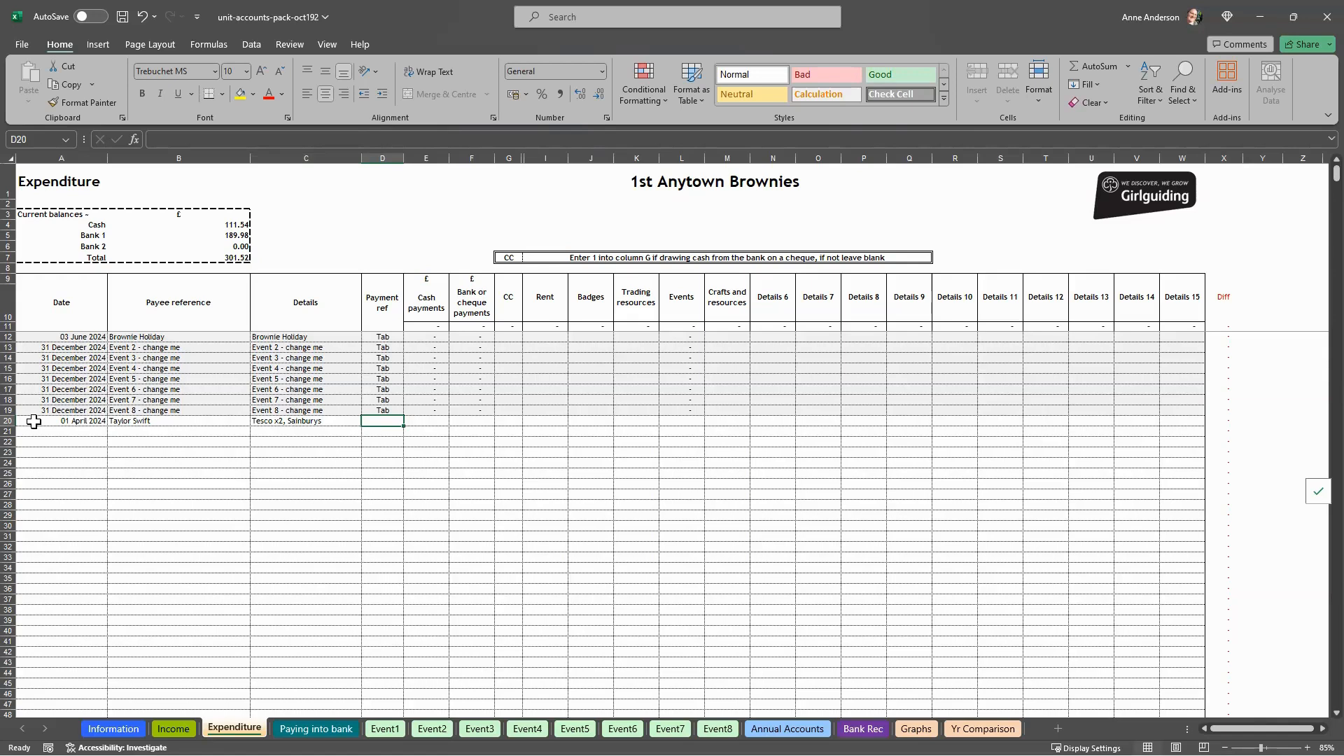
pyautogui.write('1')
pyautogui.press('Tab')
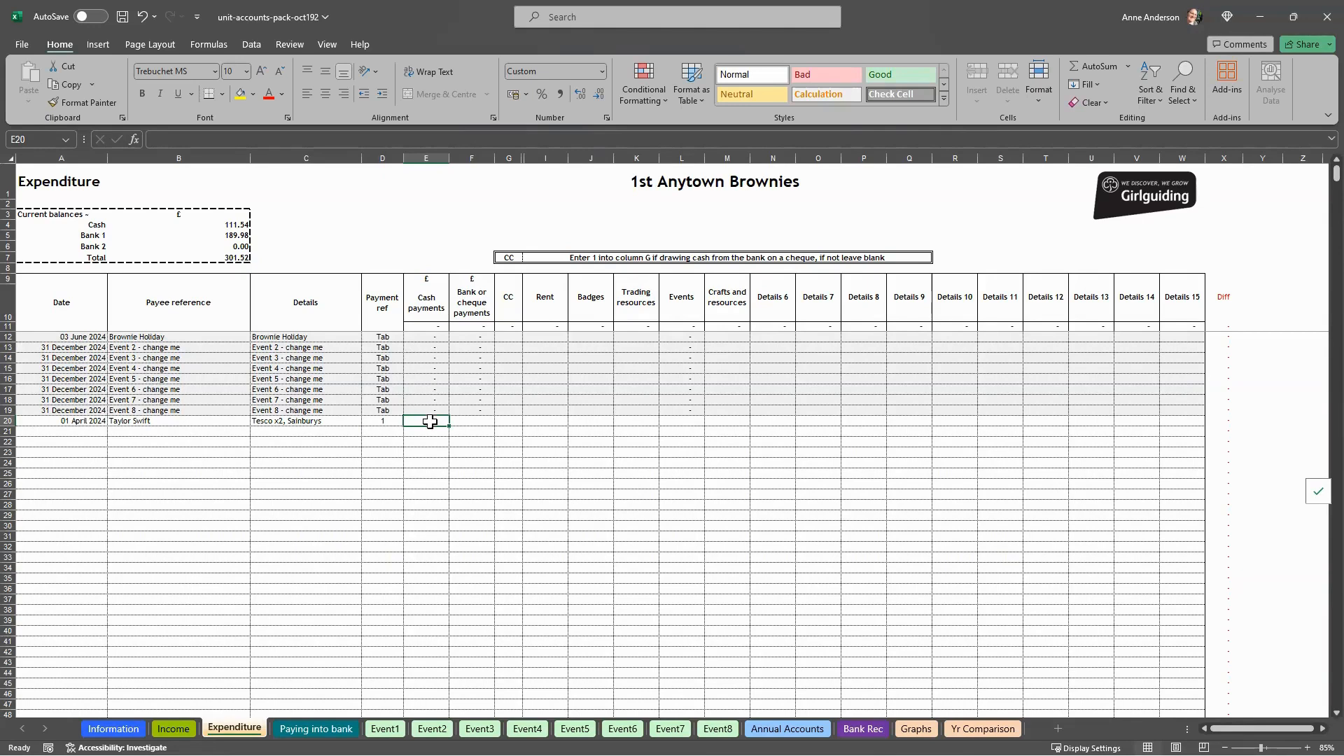
# Record 10.98 as the cash payment in row 20 and allocate 10.98 to Crafts and resources.
pyautogui.write('10.98')
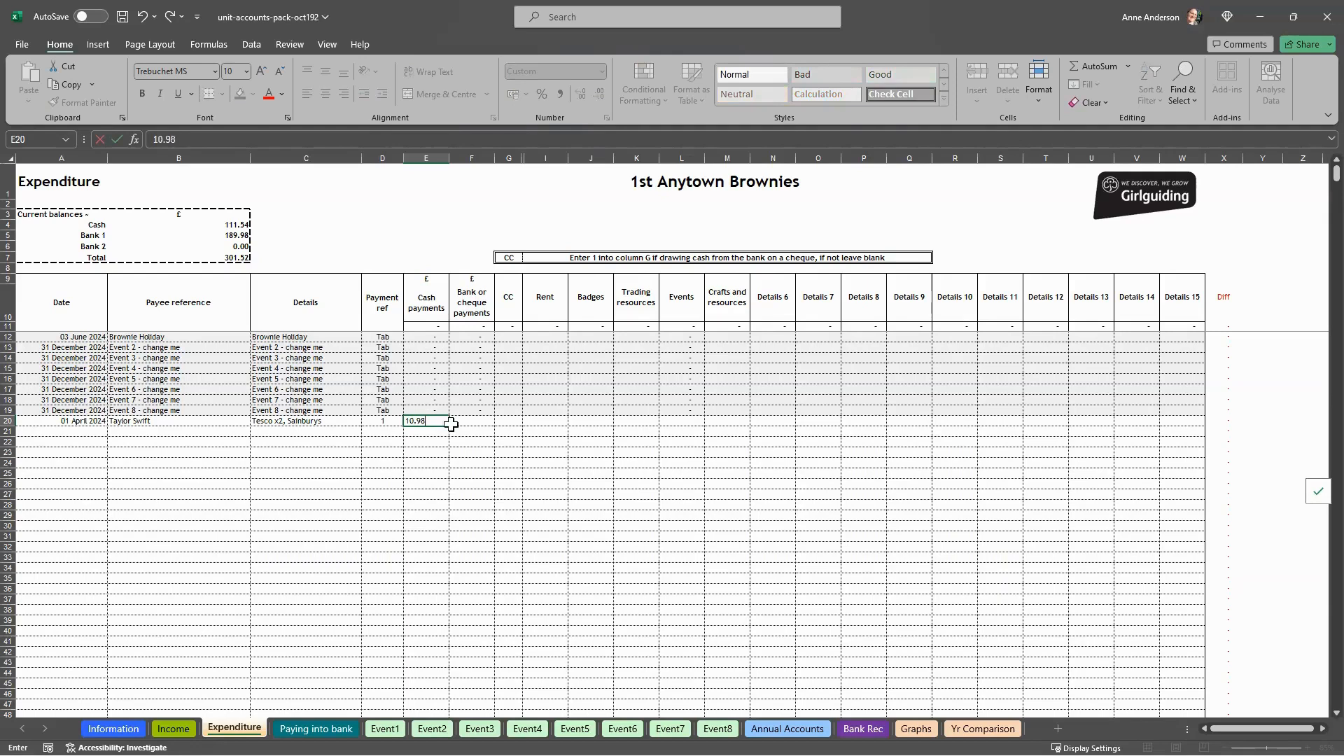
pyautogui.click(464, 422)
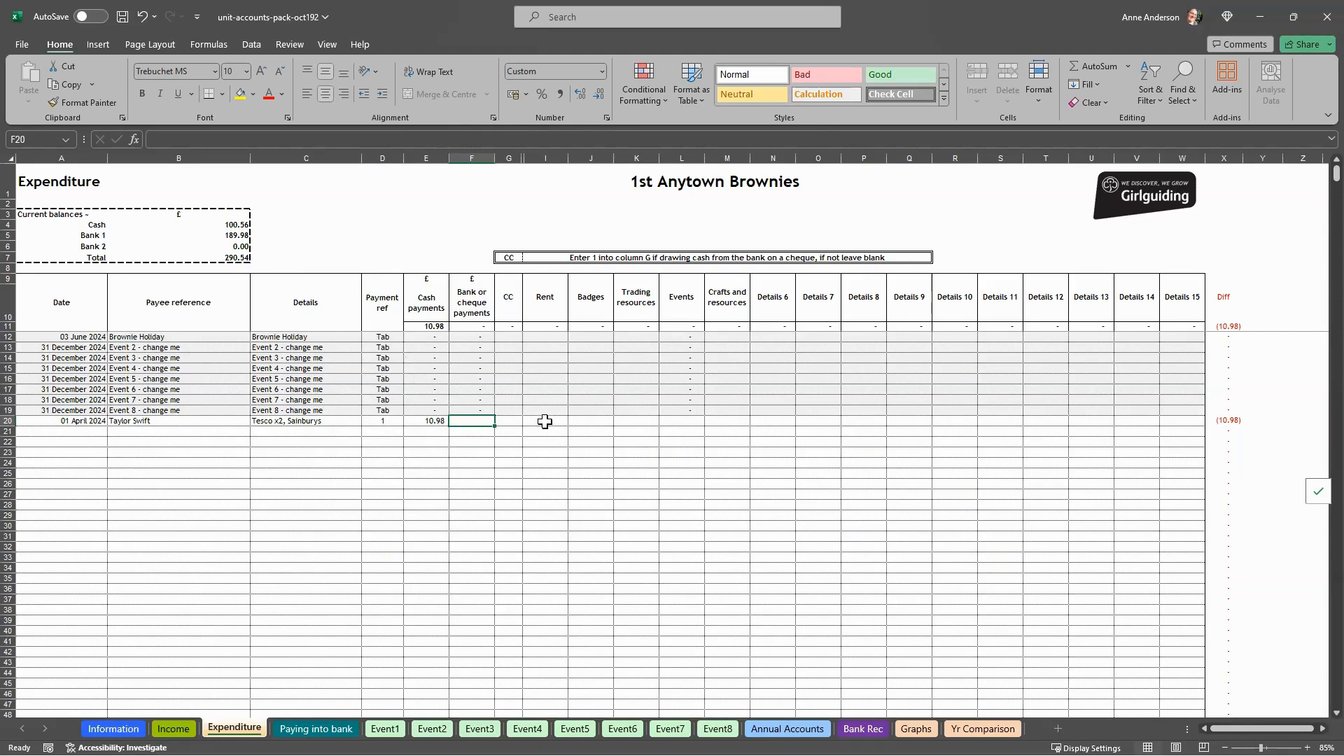
pyautogui.click(718, 420)
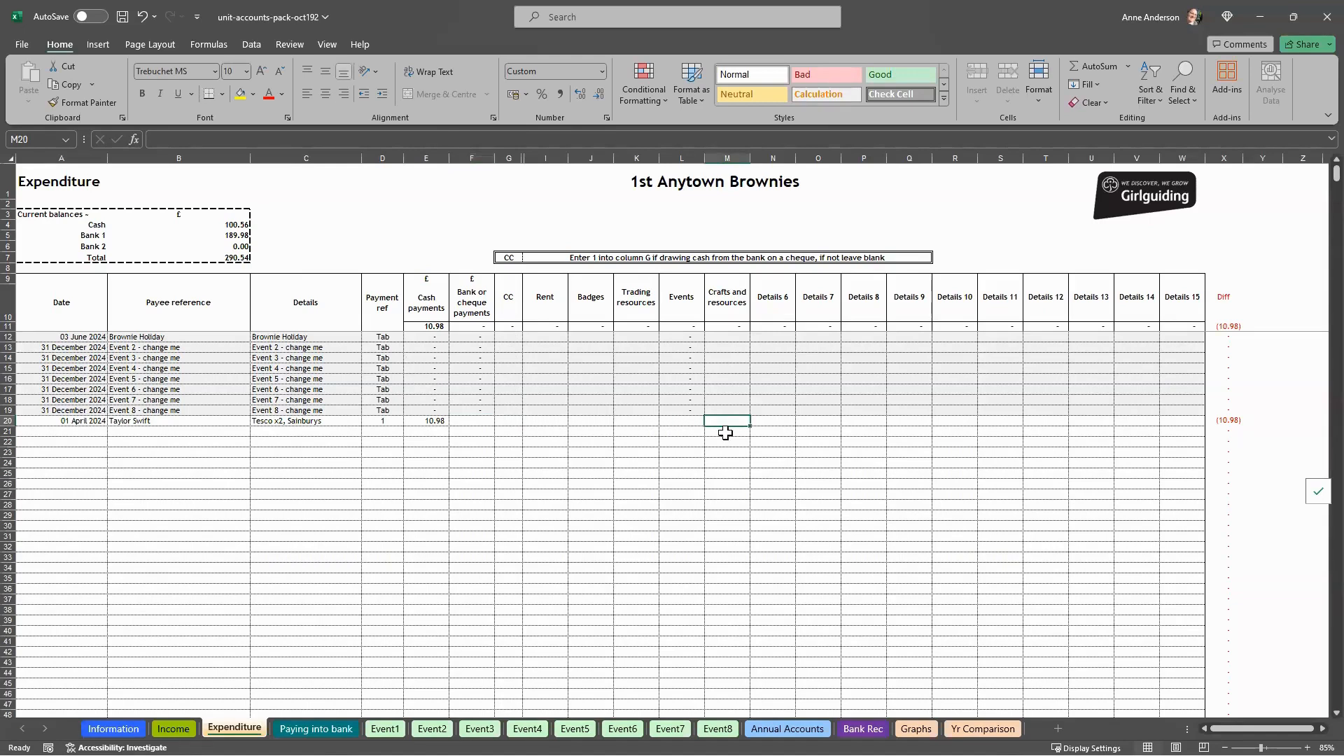
pyautogui.write('10.98')
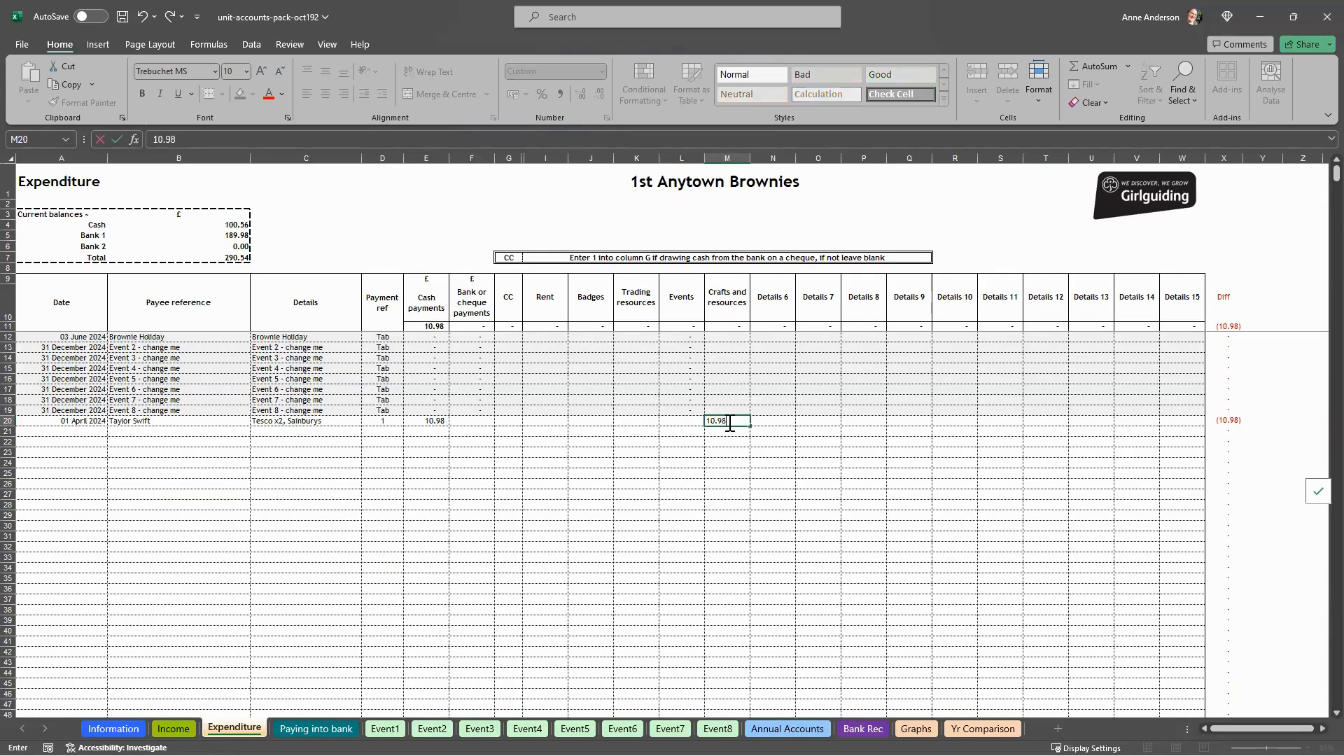
pyautogui.press('Return')
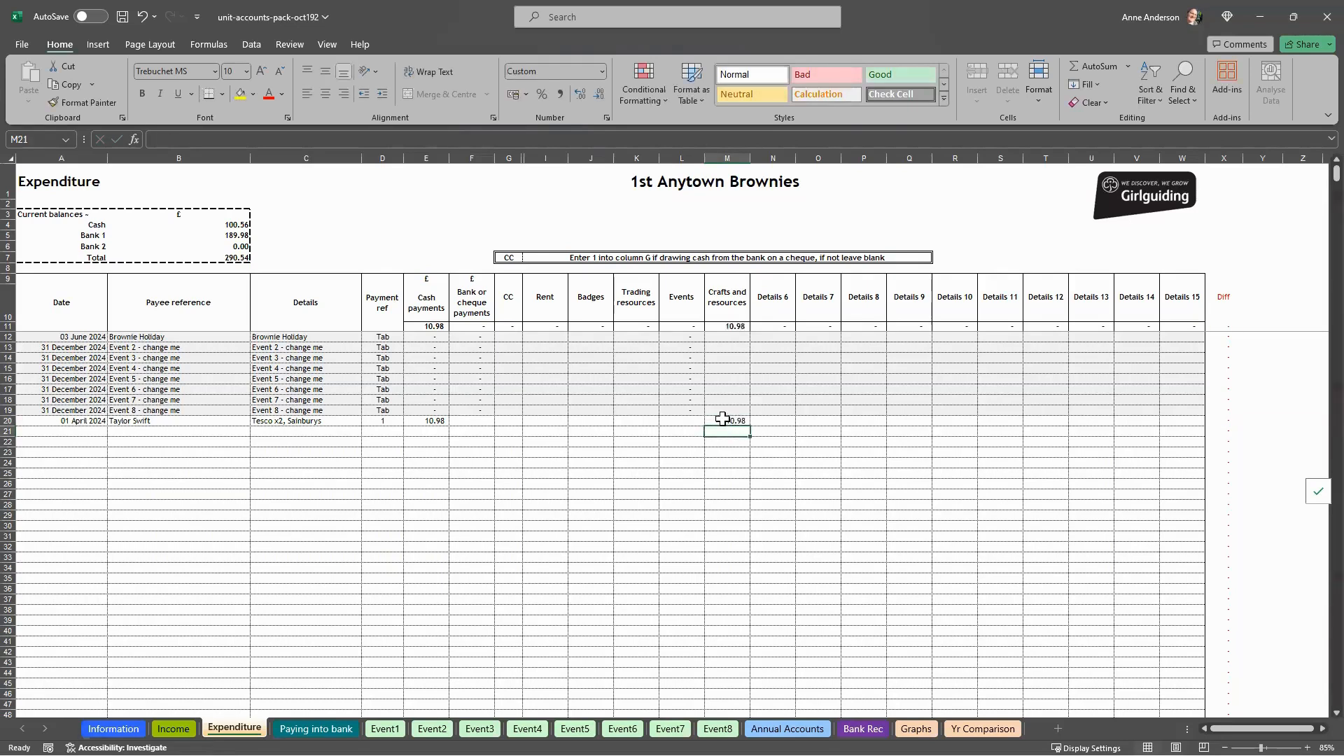
# Start an expenditure entry in row 21 with date 2/4 and payee reference Village Hall.
pyautogui.click(94, 433)
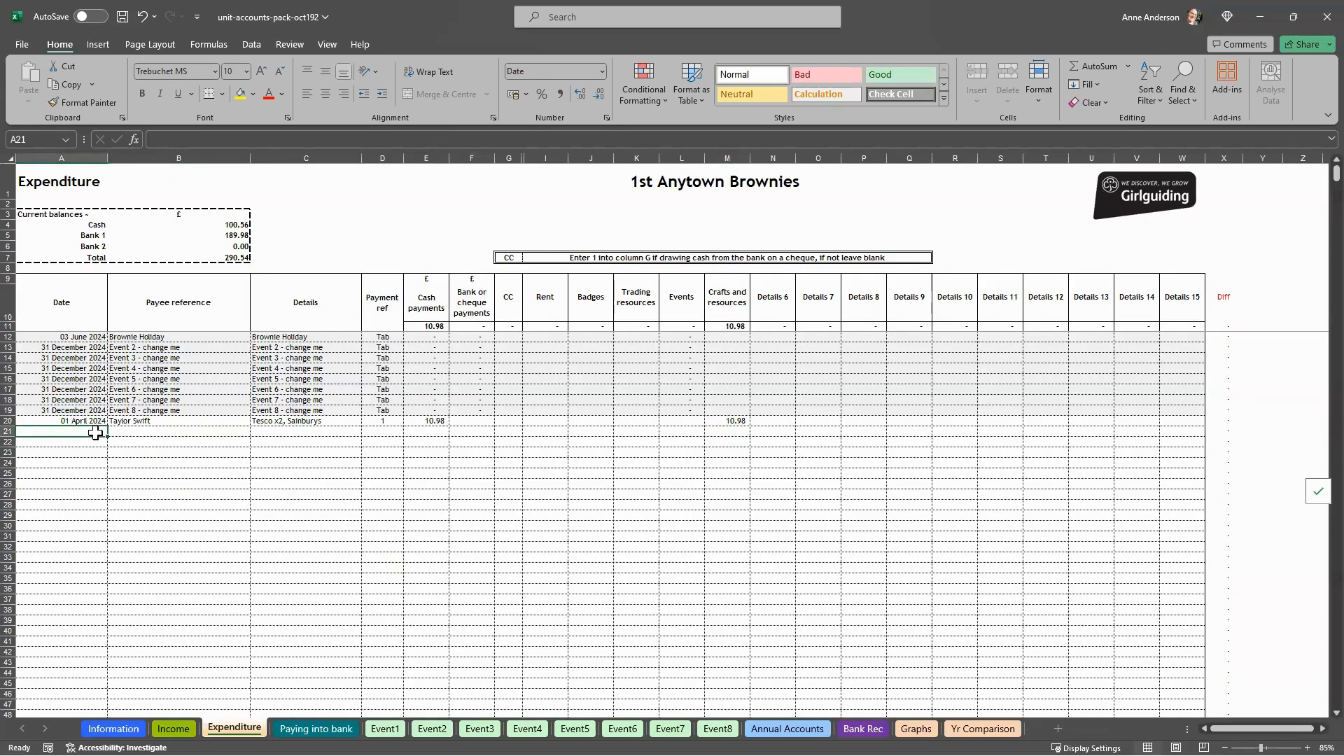
pyautogui.write('2/4')
pyautogui.press('Tab')
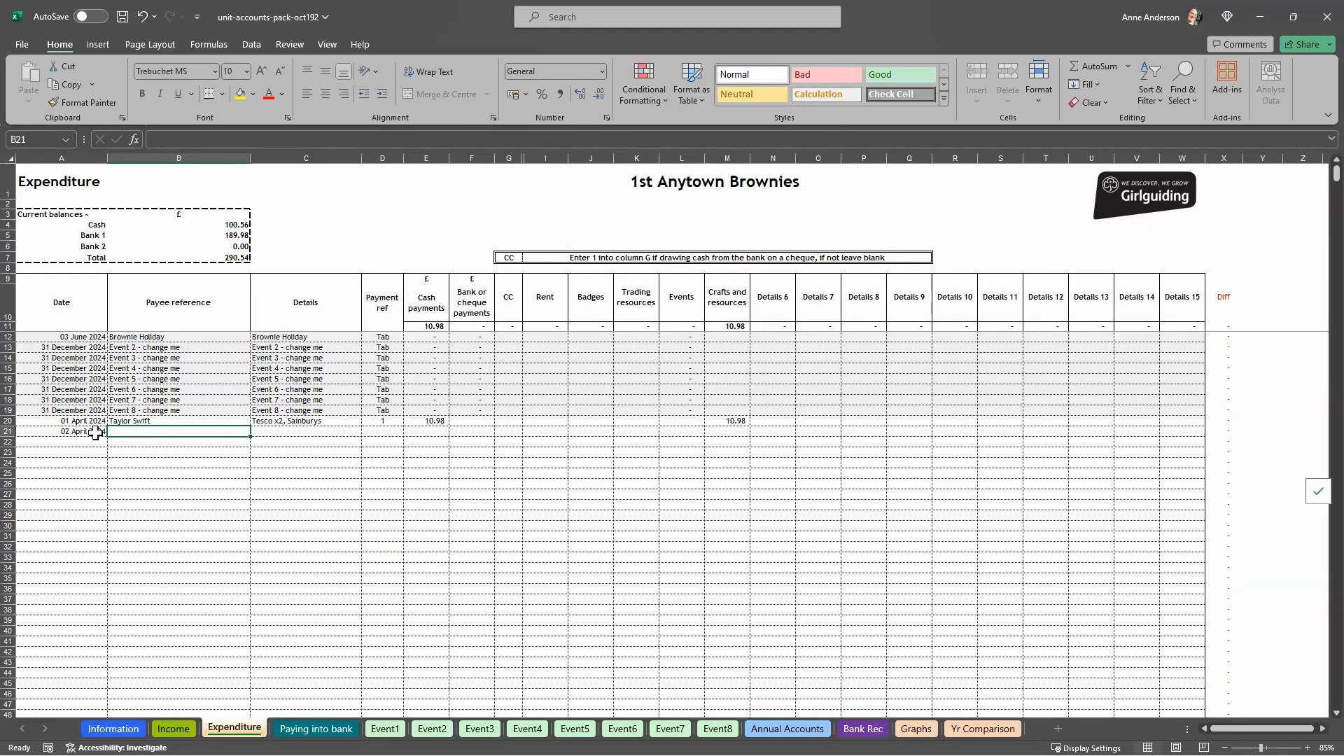
pyautogui.write('Village Hall')
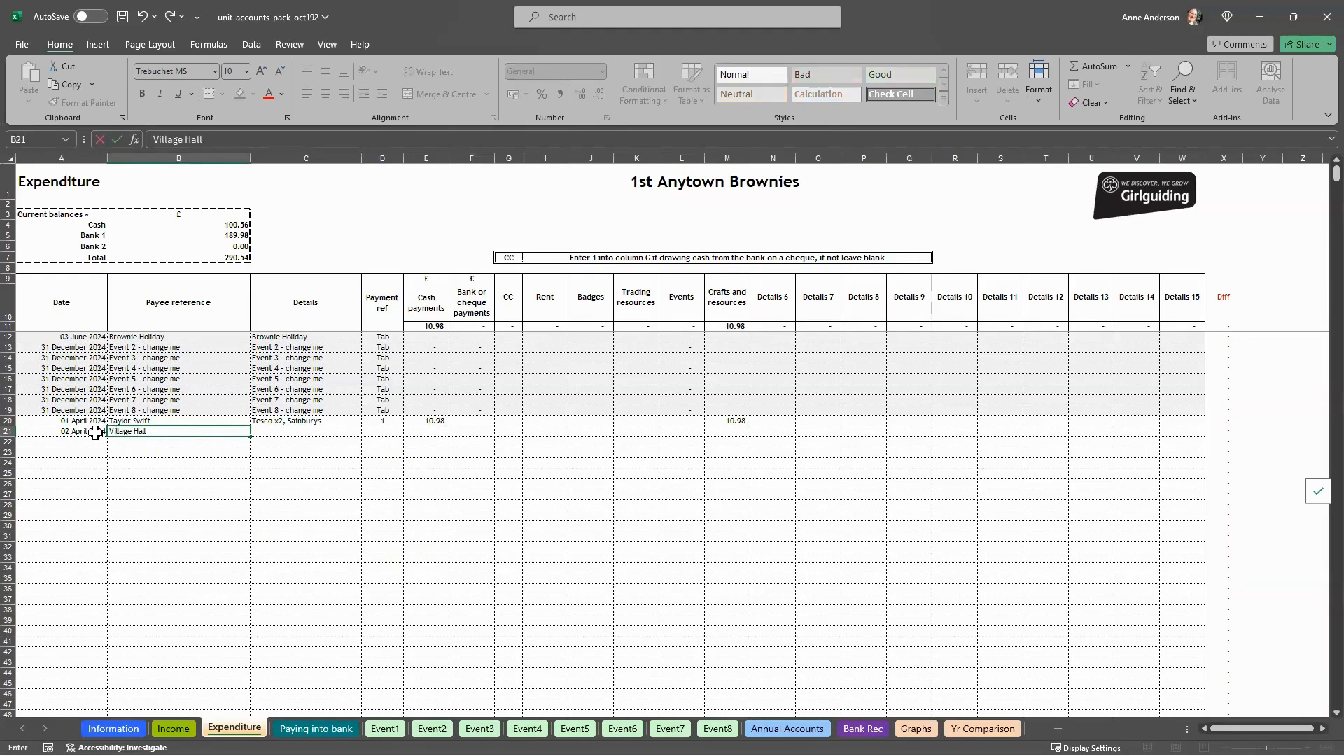
pyautogui.press('Tab')
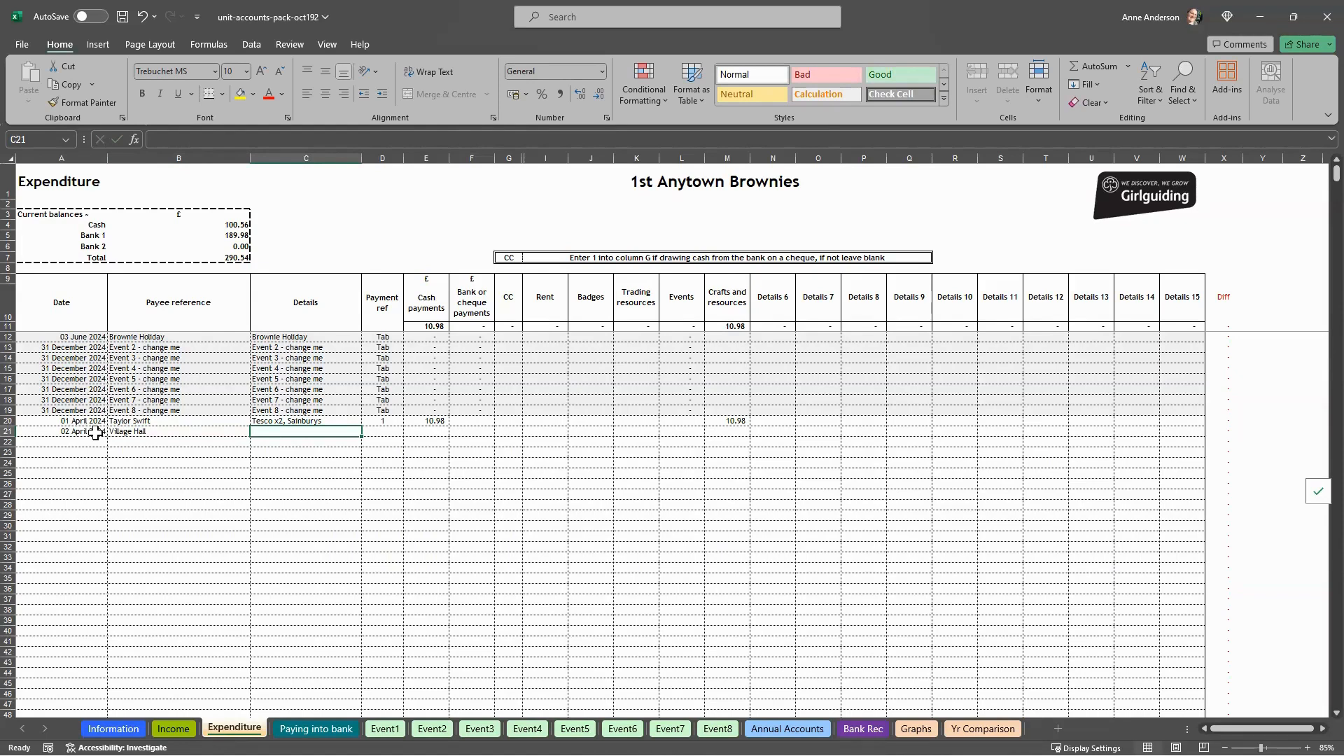
# Enter "Inv 98" as the details and "Chq 087" as the payment ref in row 21.
pyautogui.write('Inv')
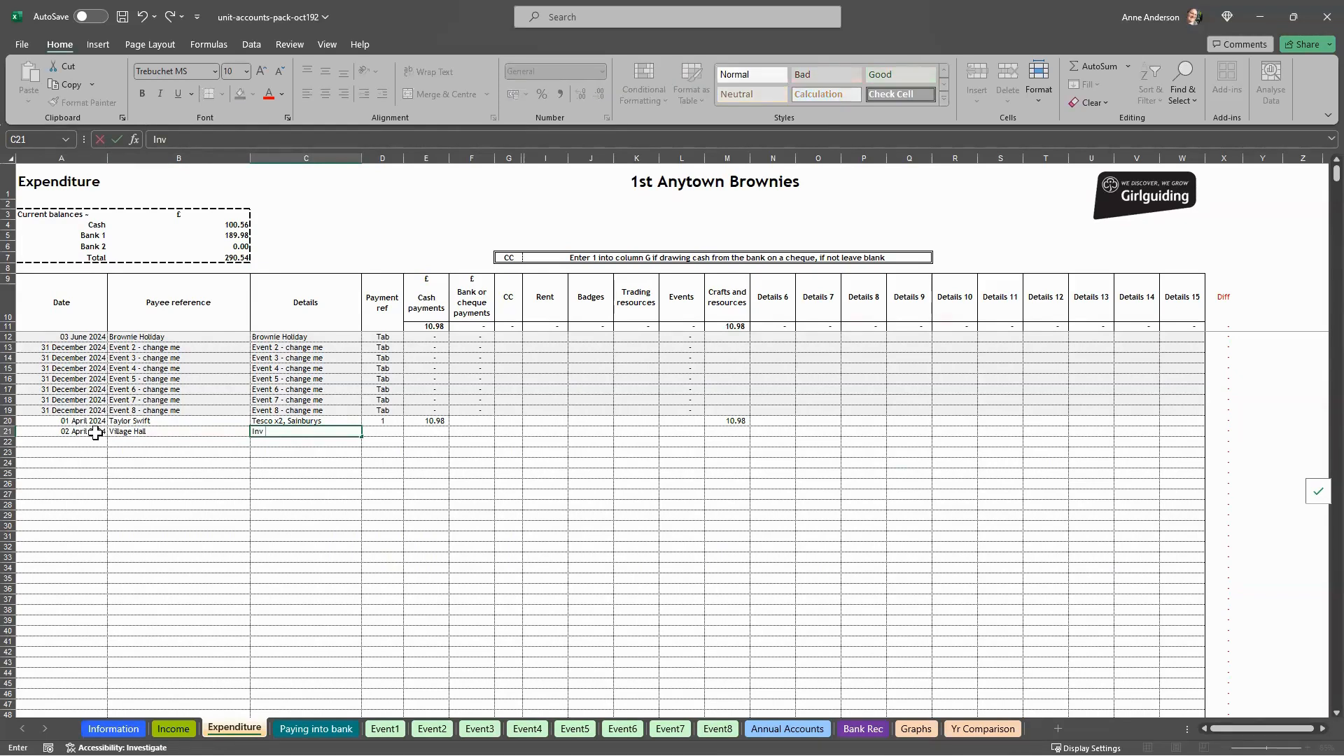
pyautogui.write(' 98')
pyautogui.press('Tab')
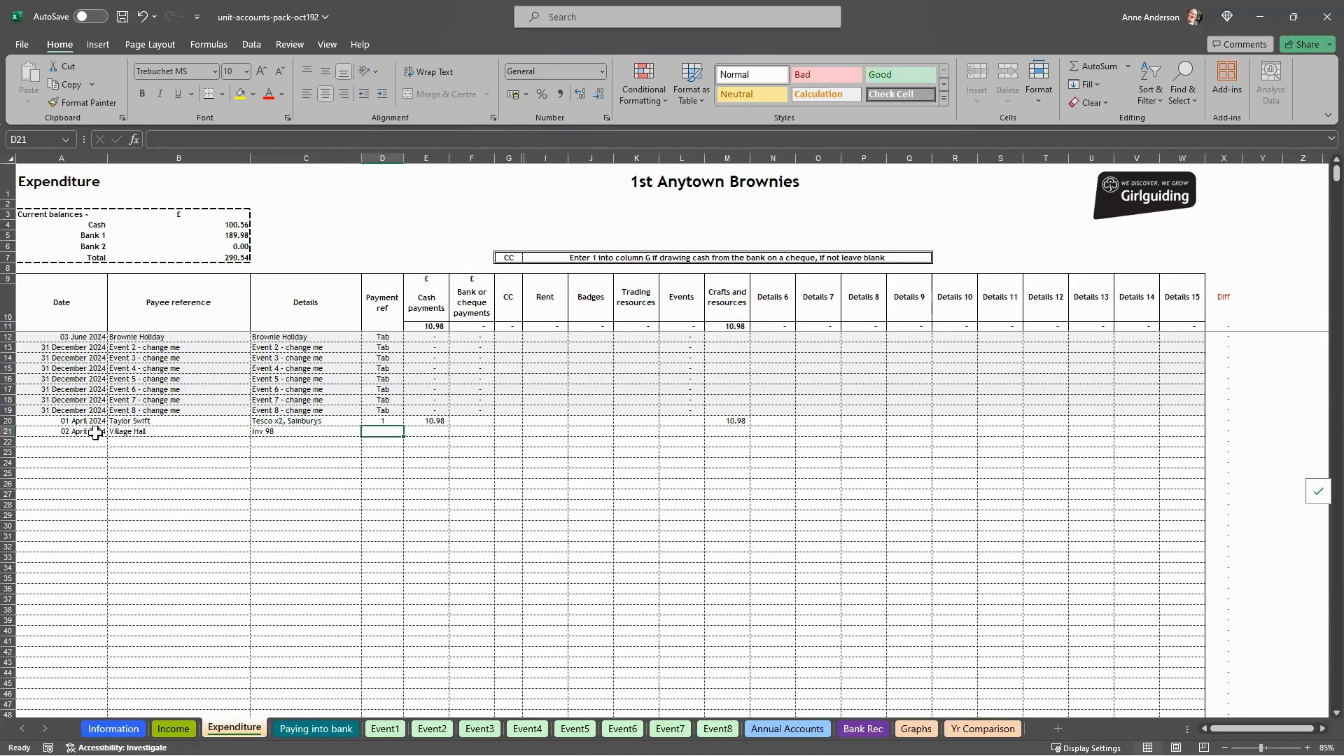
pyautogui.write('Chq')
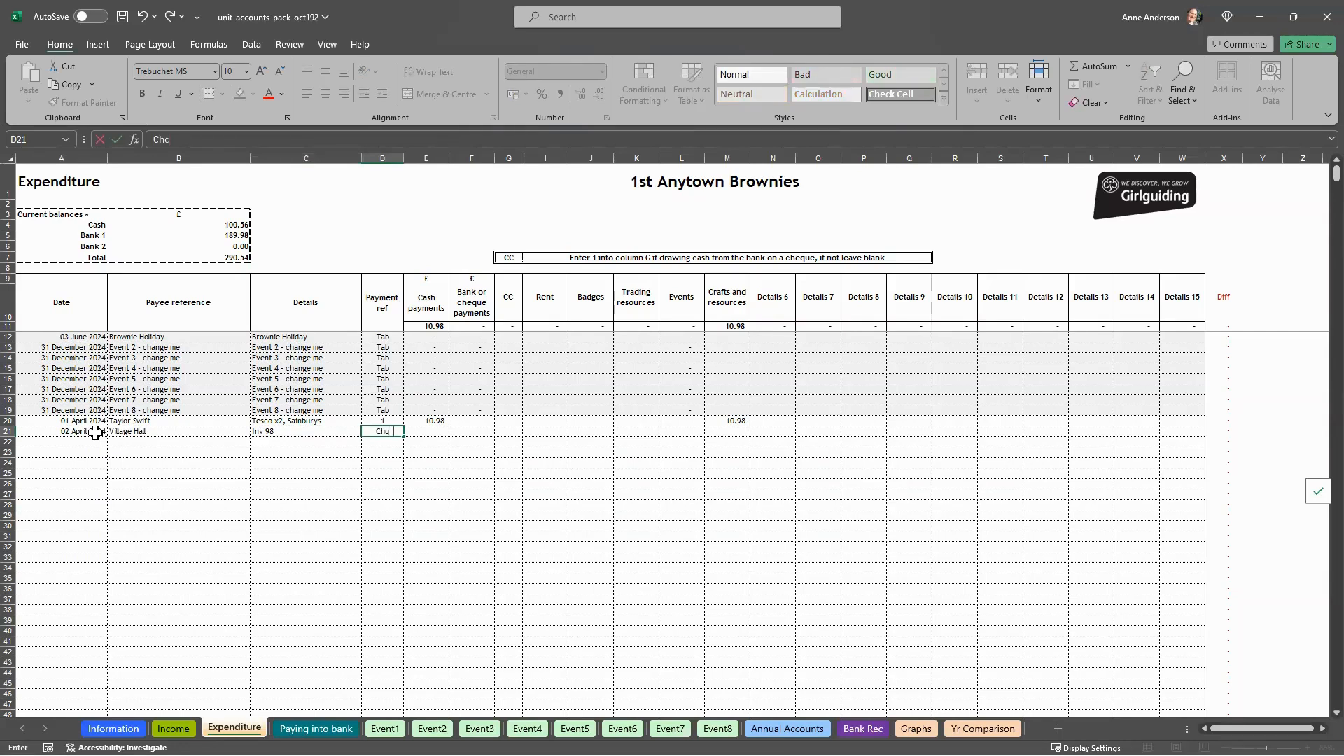
pyautogui.write(' 087')
pyautogui.press('Tab')
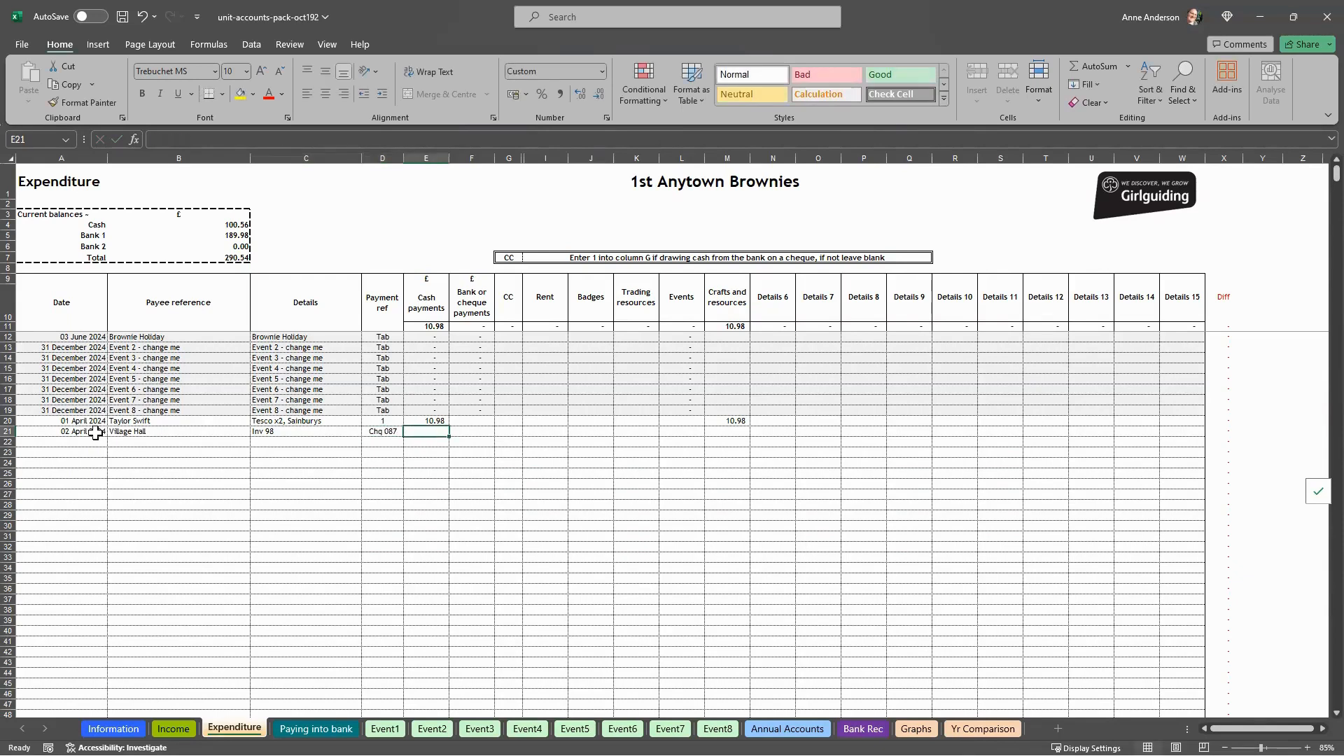
# Record 50 as the bank or cheque payment in row 21 and allocate 50 to Rent.
pyautogui.press('Tab')
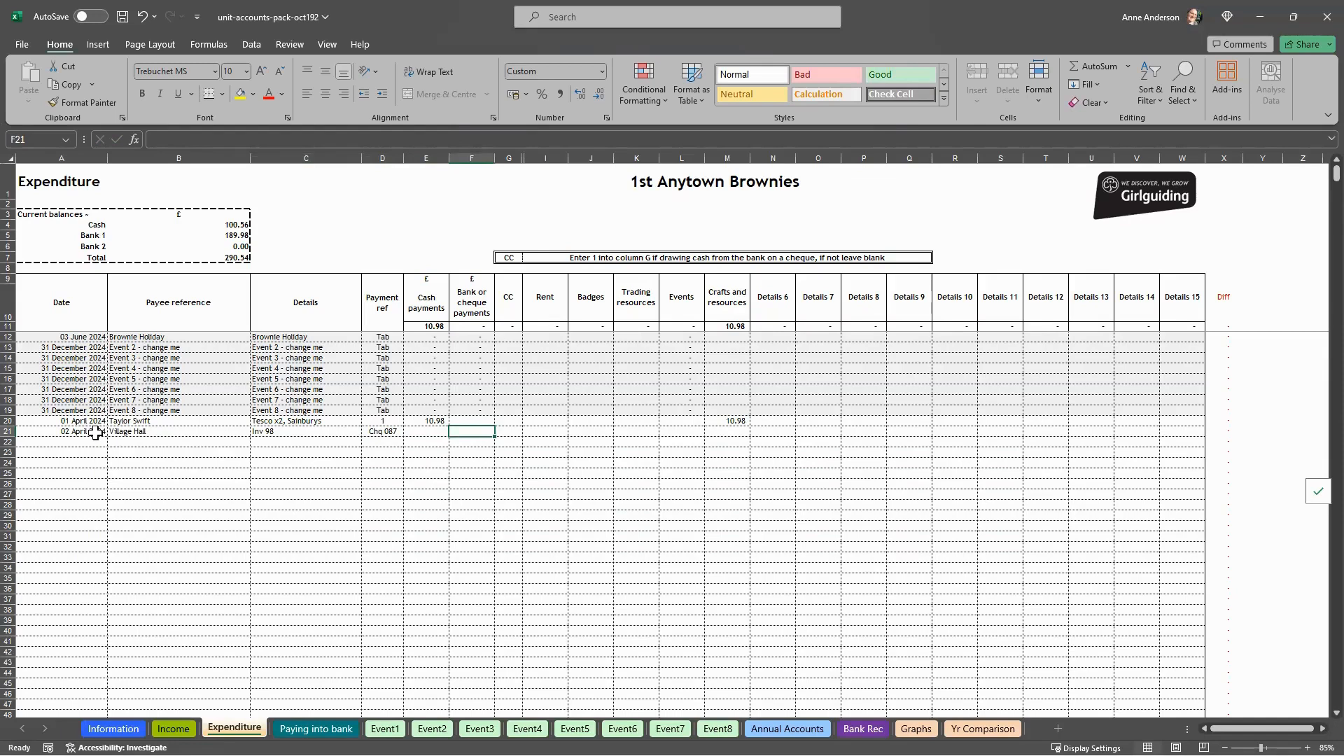
pyautogui.write('50')
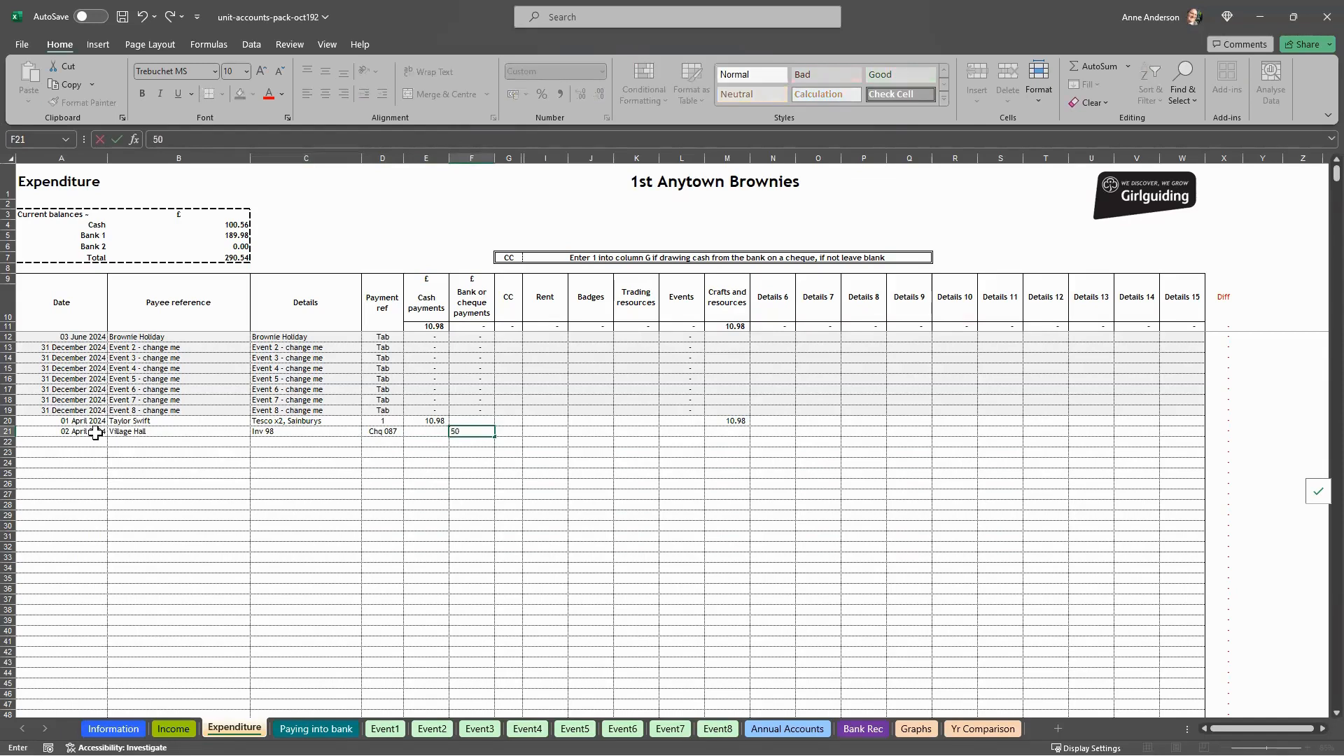
pyautogui.press('Tab')
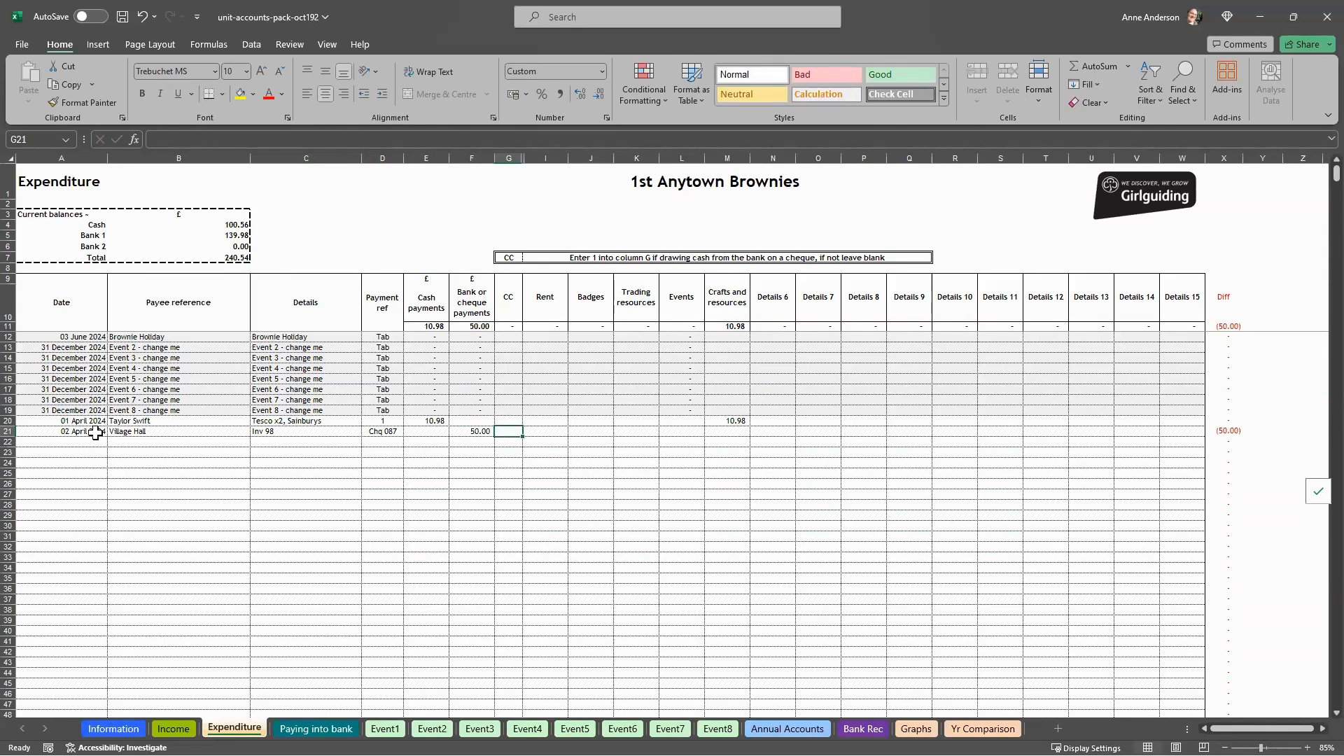
pyautogui.press('Tab')
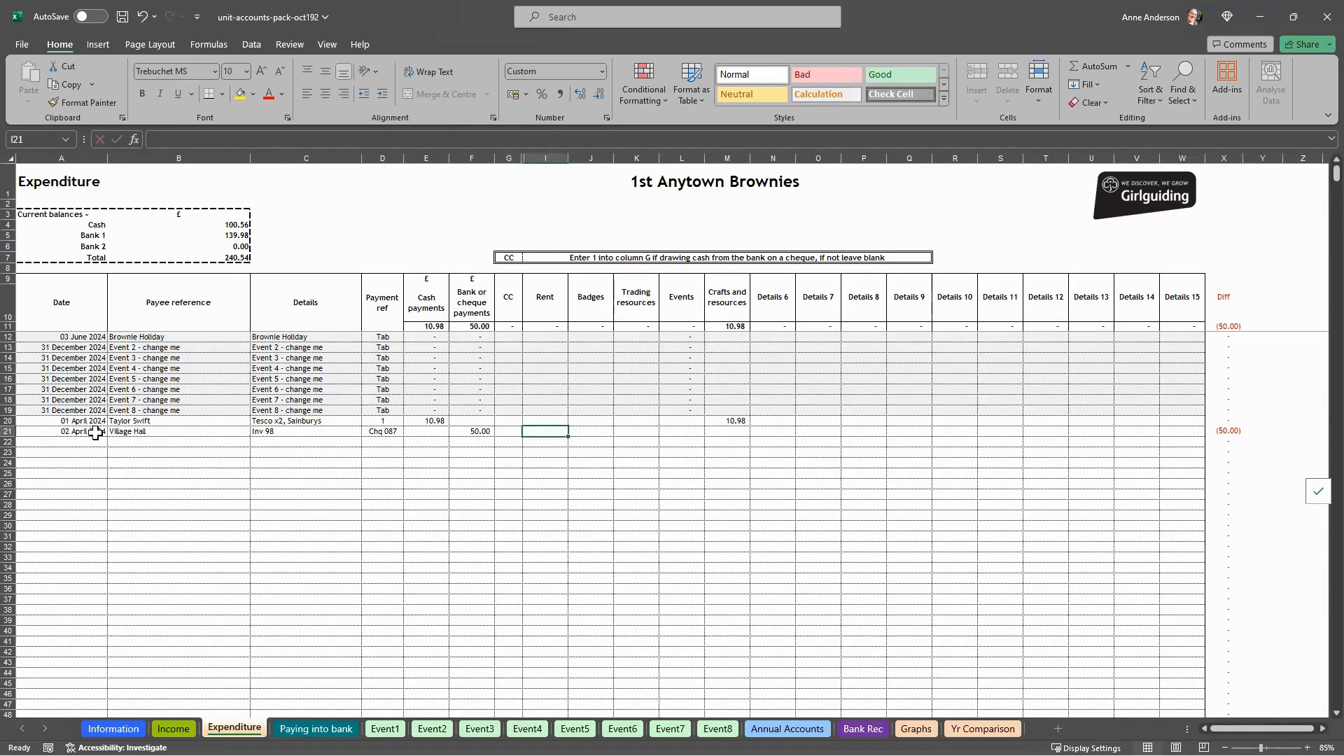
pyautogui.write('50')
pyautogui.press('Return')
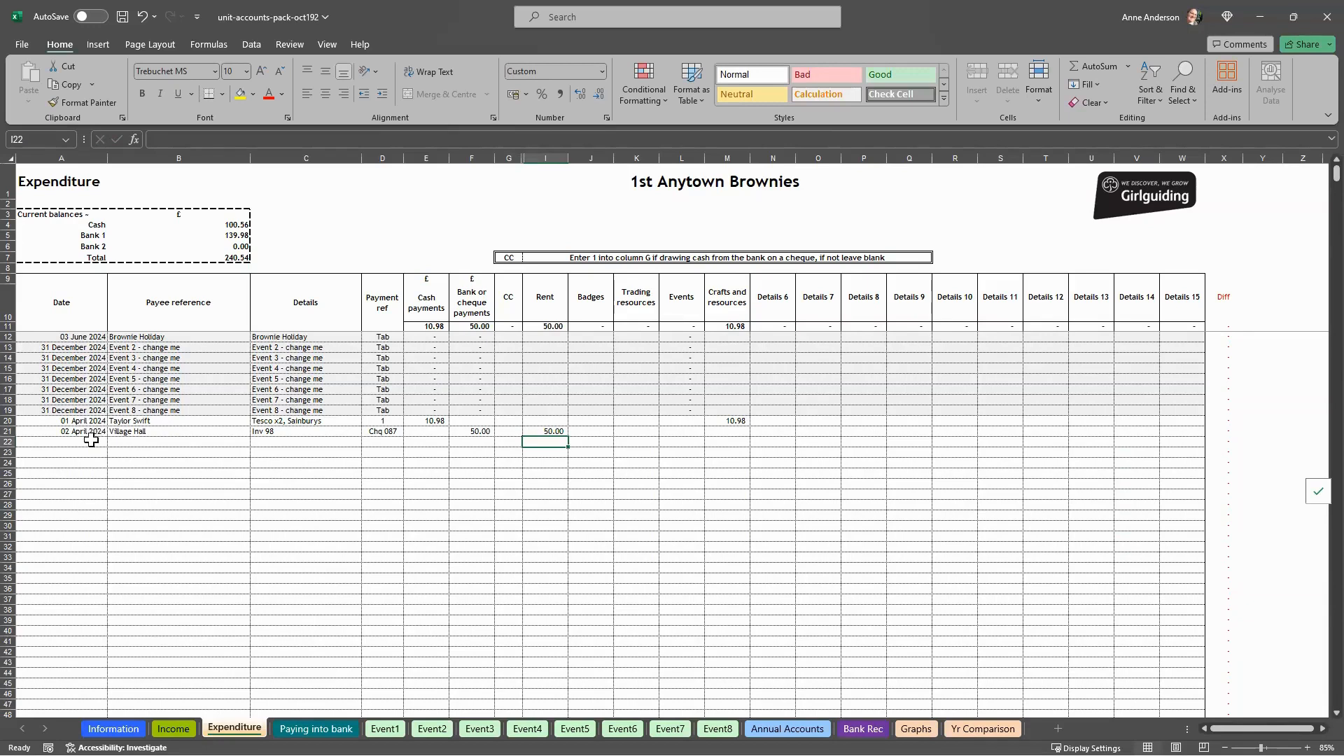
# Start an expenditure entry in row 22 with date 3/4, payee reference "Trading depot" and details "In 3".
pyautogui.click(97, 441)
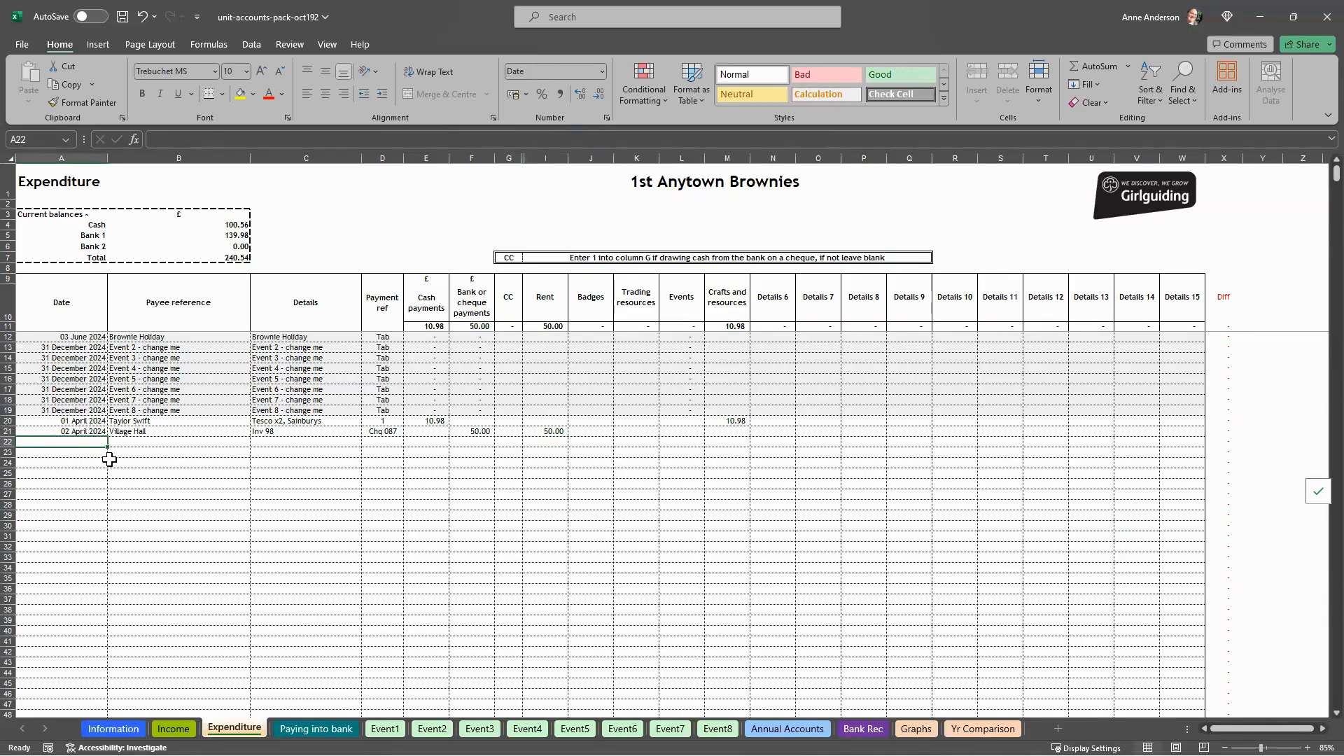
pyautogui.write('3/4')
pyautogui.press('Tab')
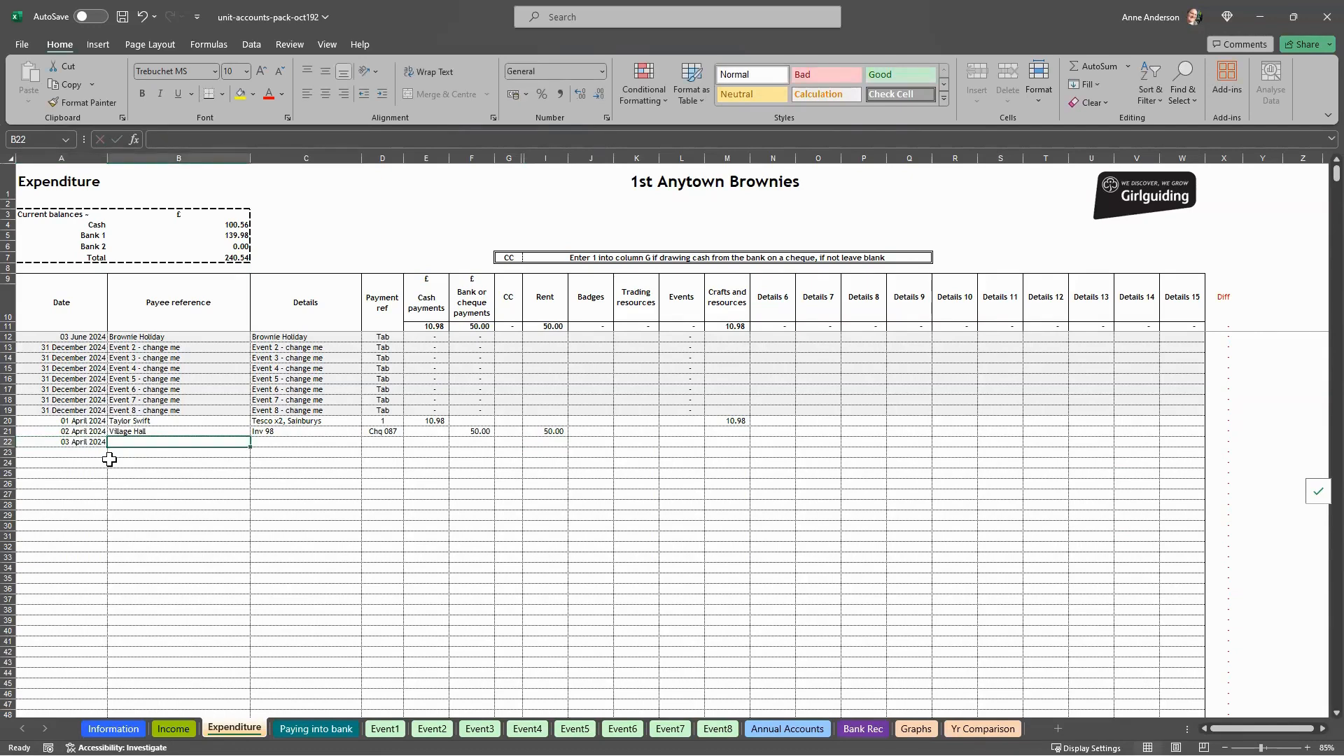
pyautogui.write('Trading depot')
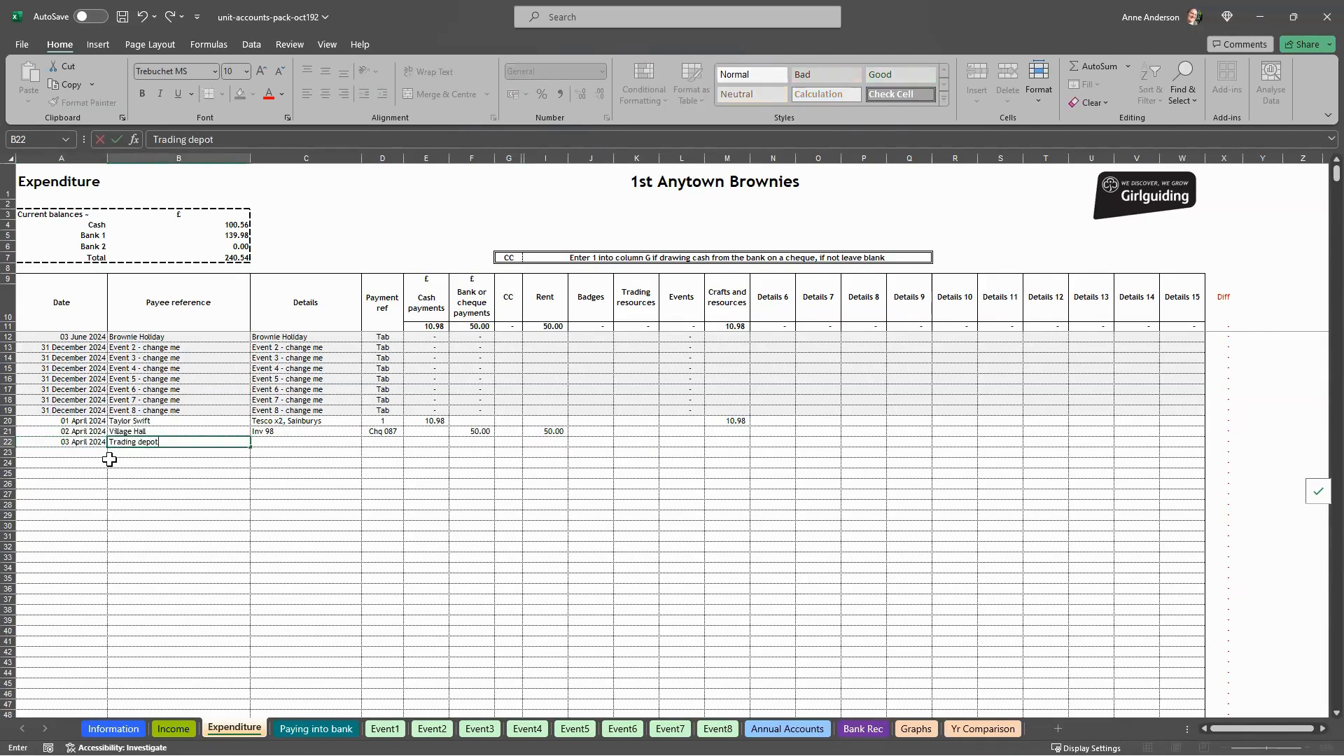
pyautogui.press('Tab')
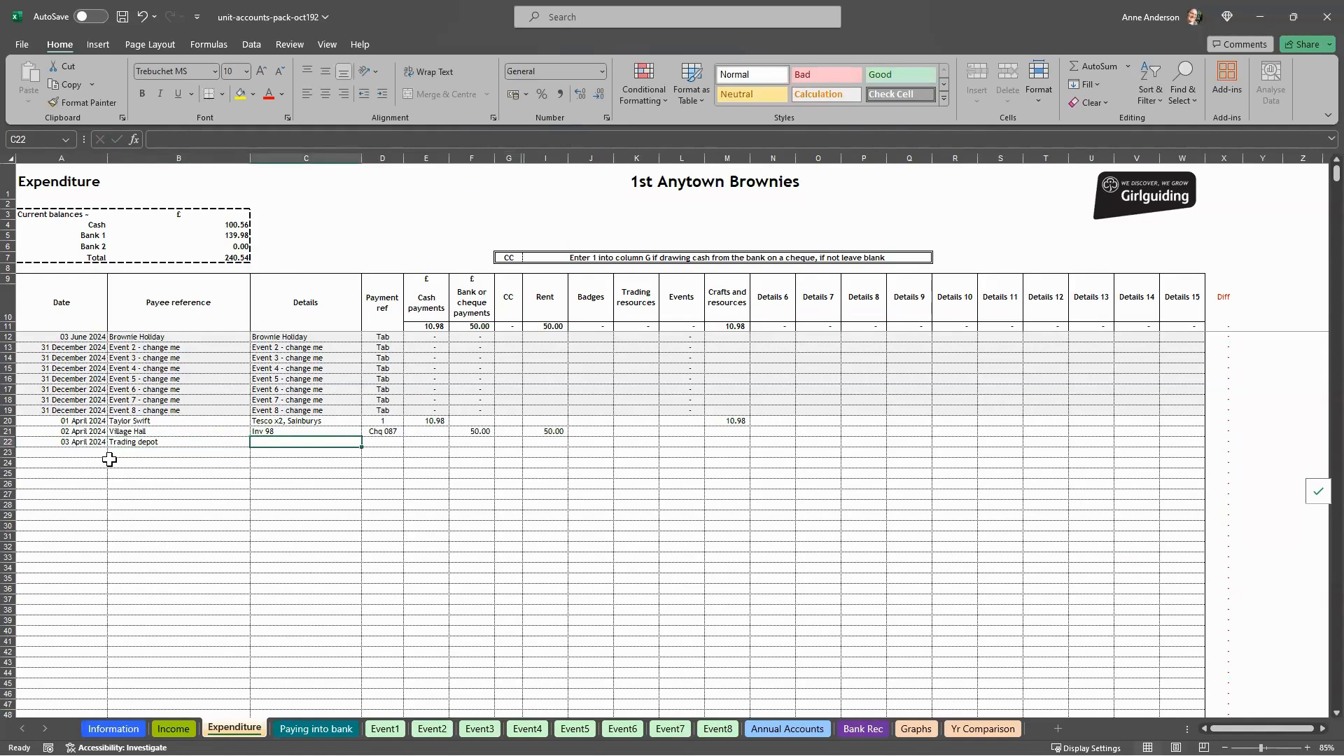
pyautogui.write('In 3')
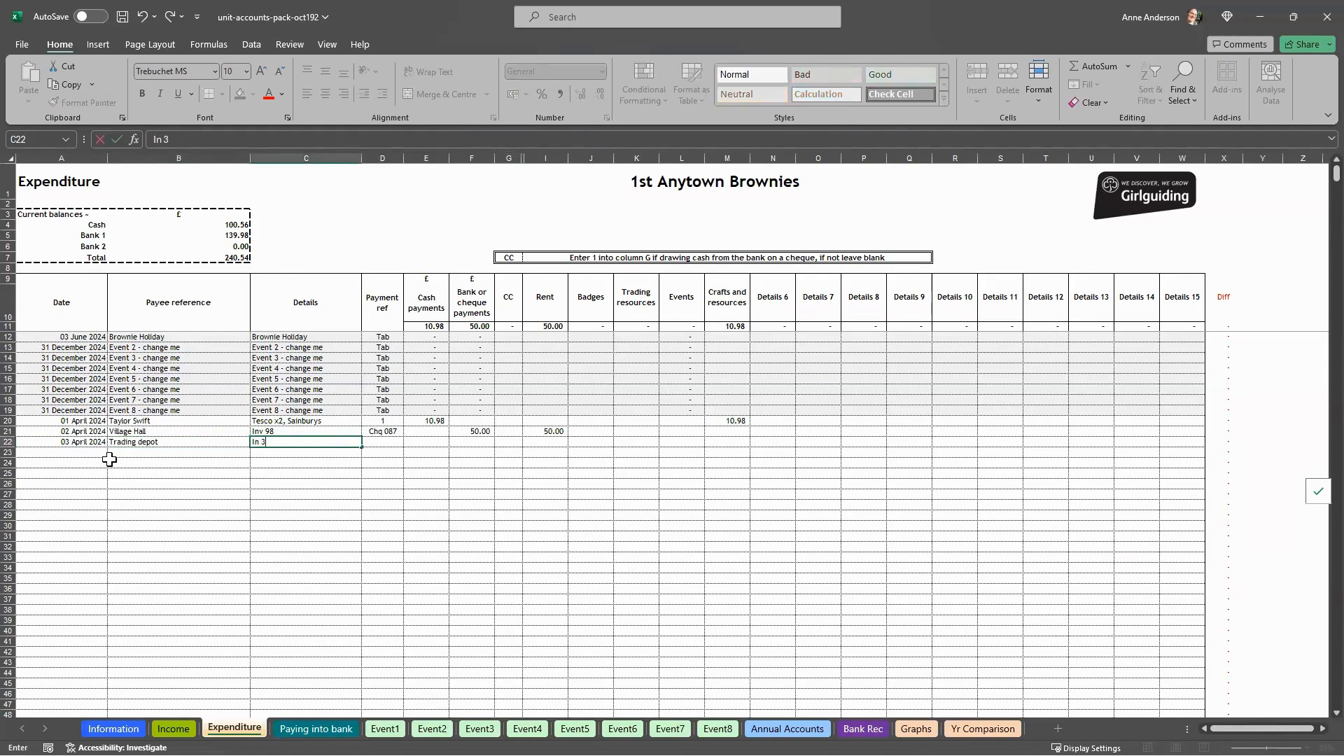
pyautogui.press('Tab')
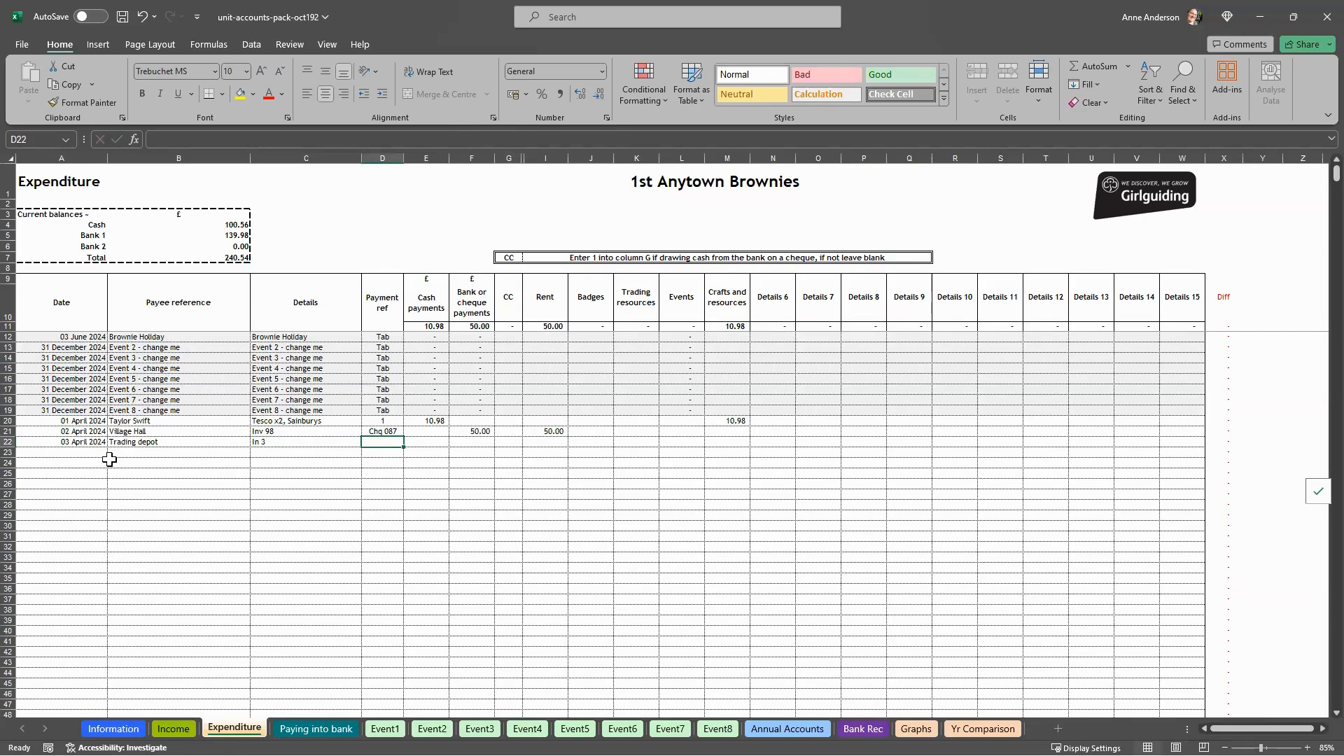
# Enter "BT 1" as the payment ref and 50 as the bank or cheque payment in row 22.
pyautogui.write('BT')
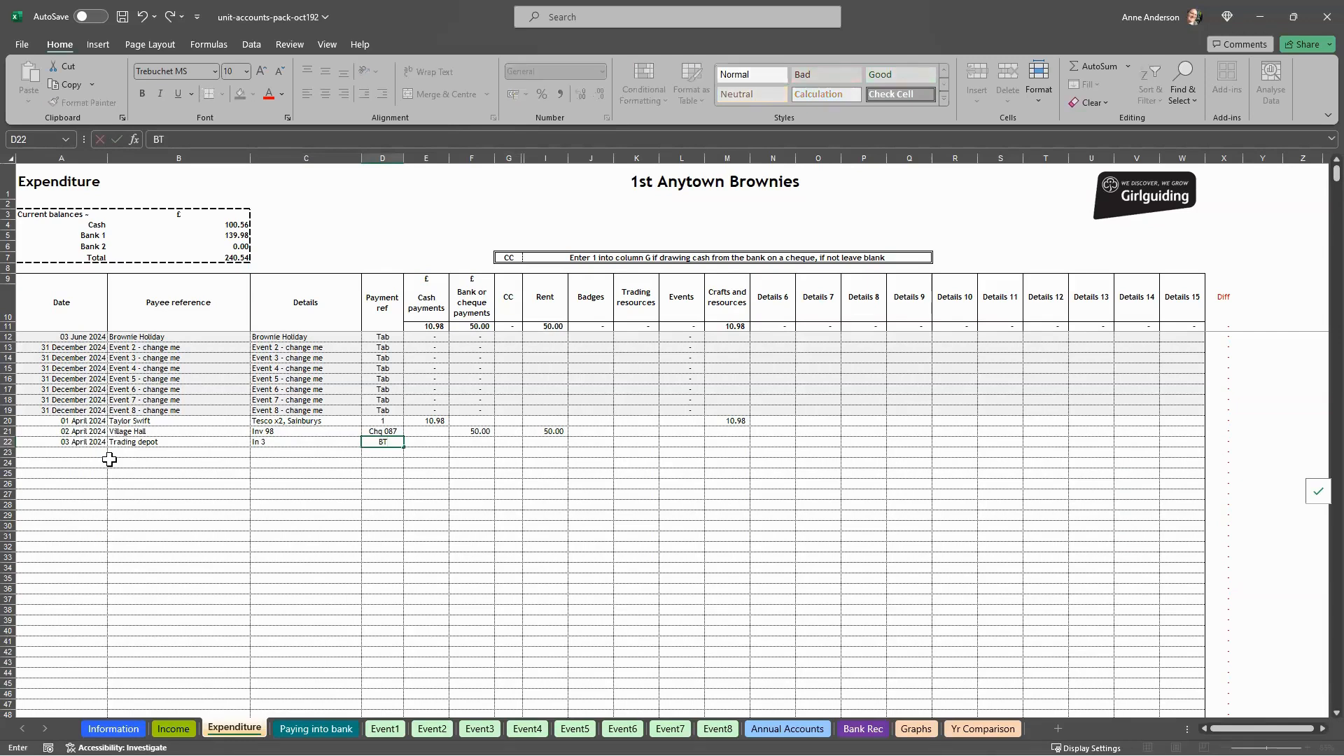
pyautogui.write(' 1')
pyautogui.press('Tab')
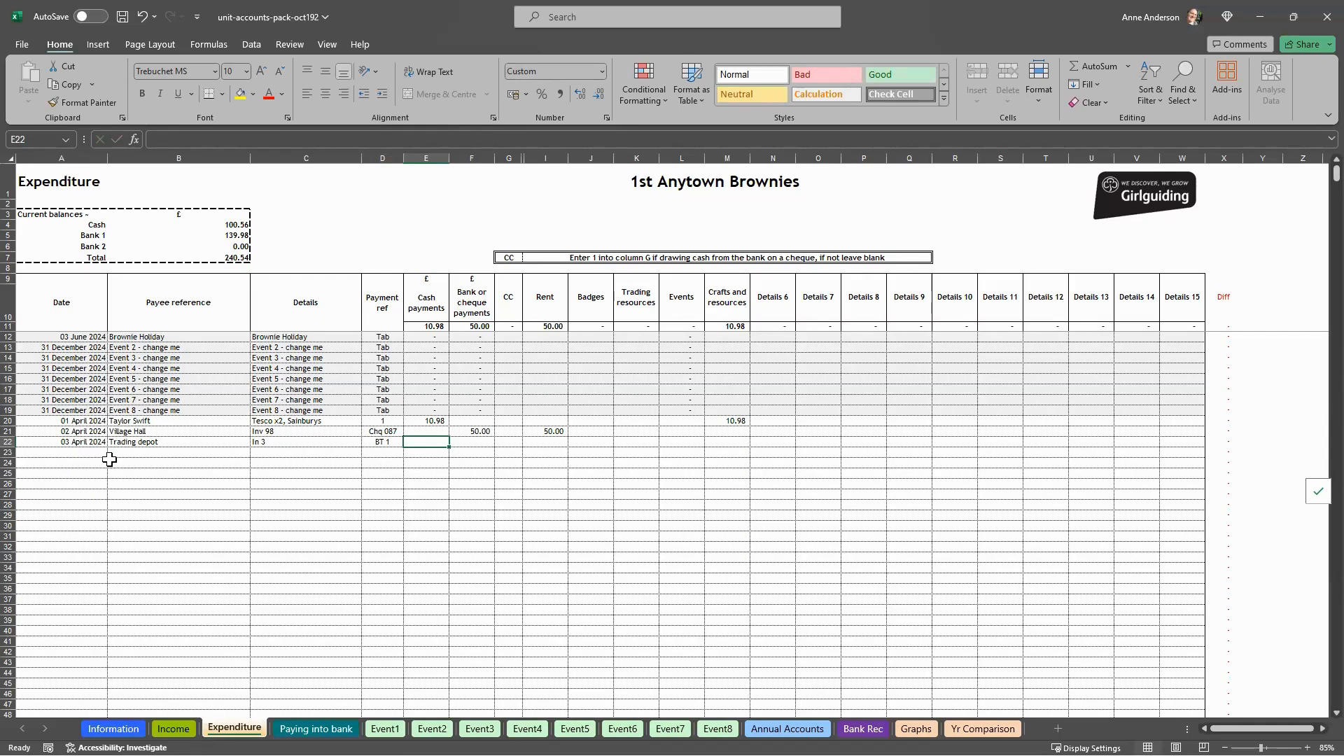
pyautogui.click(466, 442)
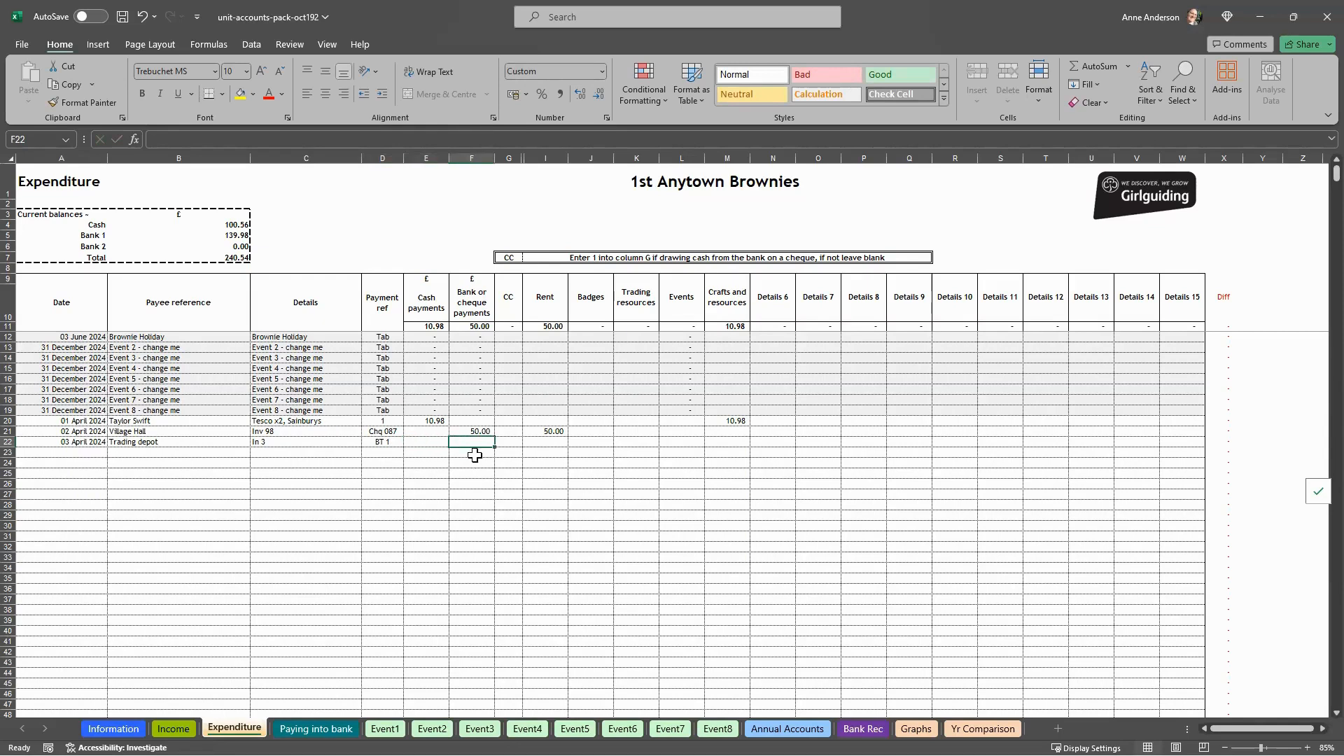
pyautogui.write('50')
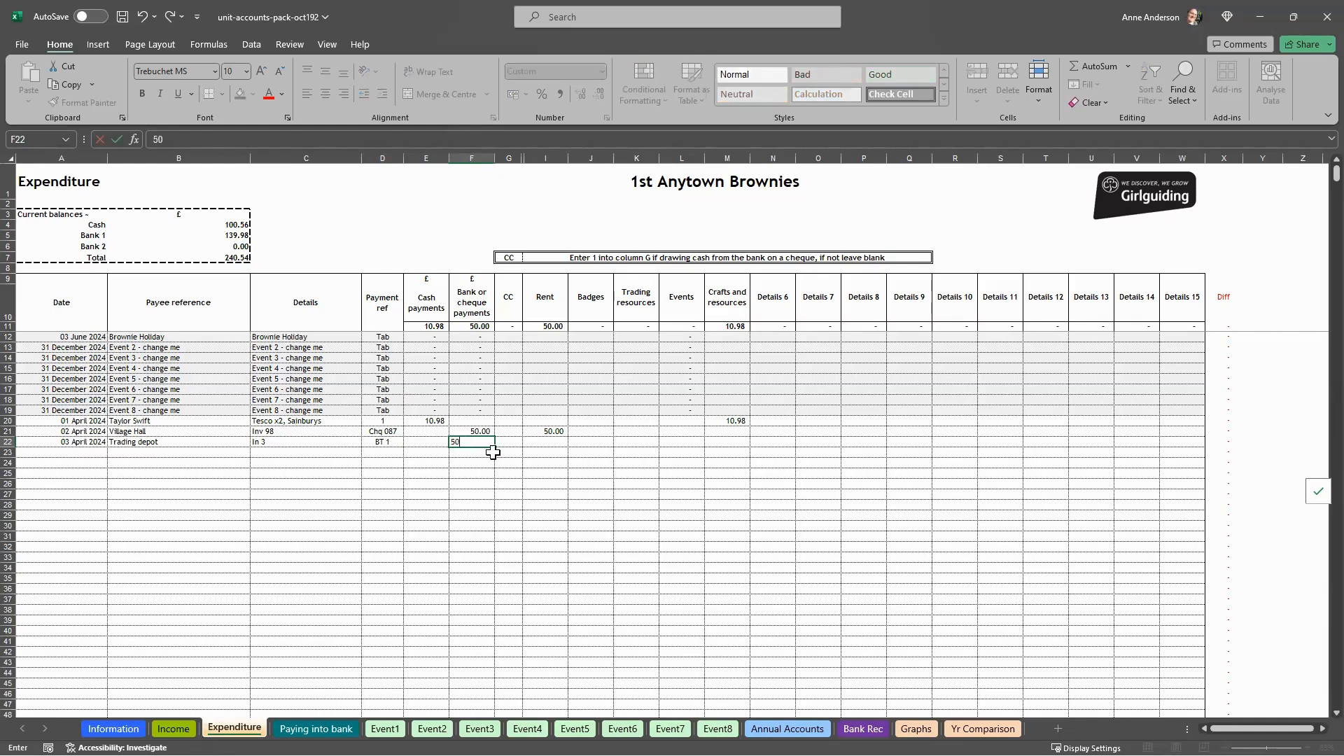
pyautogui.click(529, 441)
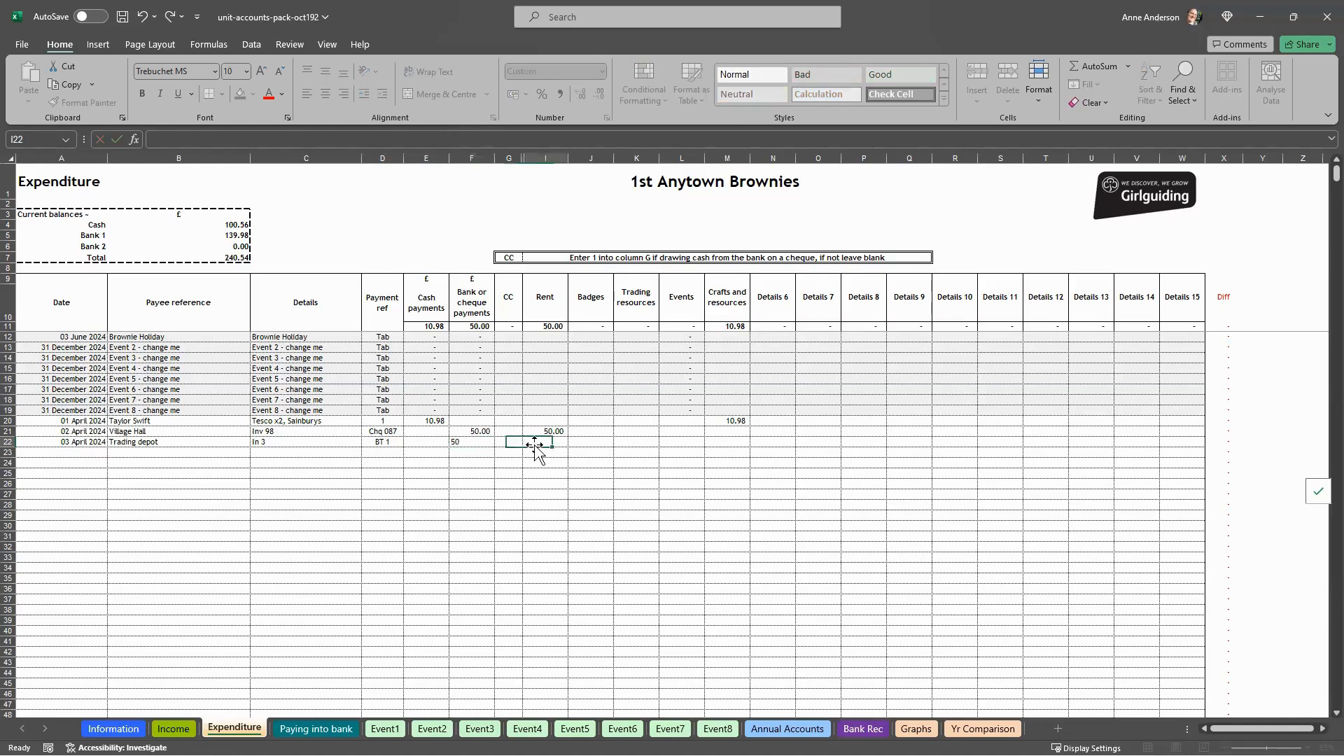
# Allocate the row 22 payment as 5 to Badges and 44 to Trading resources.
pyautogui.click(577, 442)
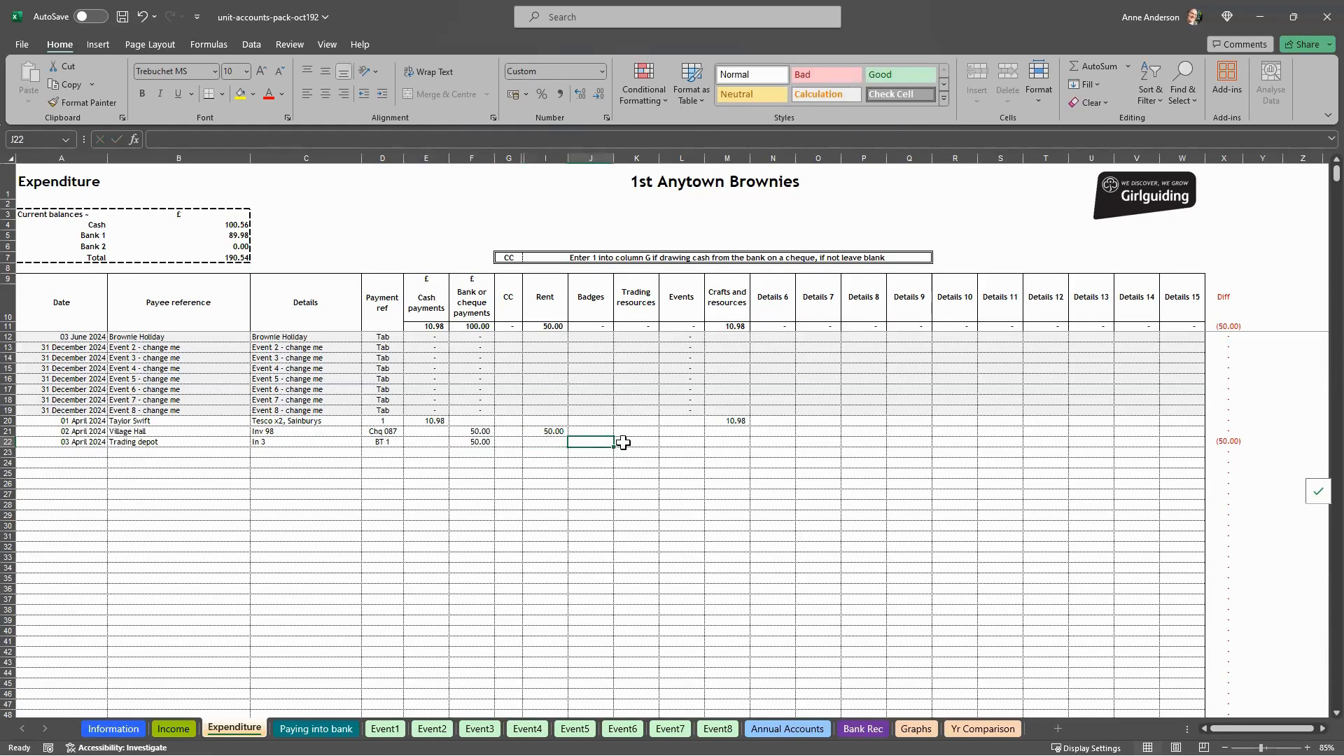
pyautogui.write('5')
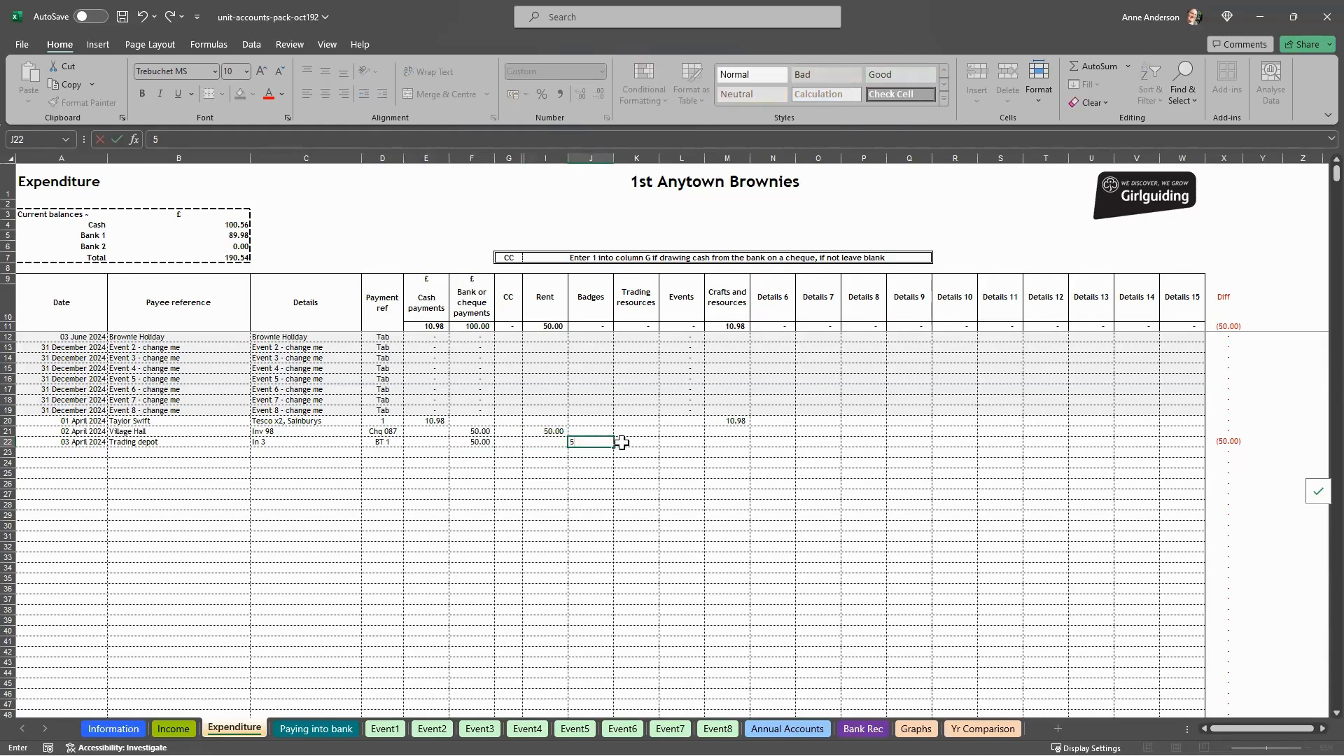
pyautogui.click(623, 441)
pyautogui.write('4')
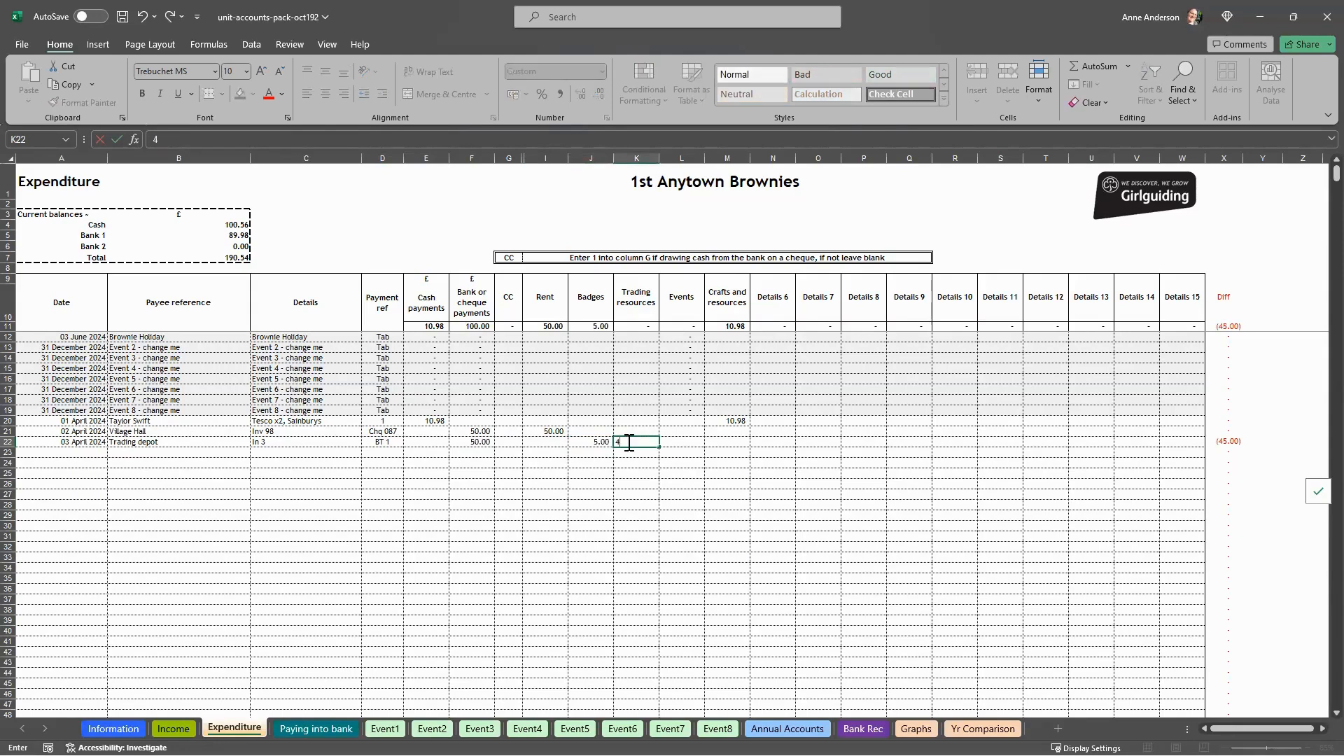
pyautogui.write('4')
pyautogui.press('Tab')
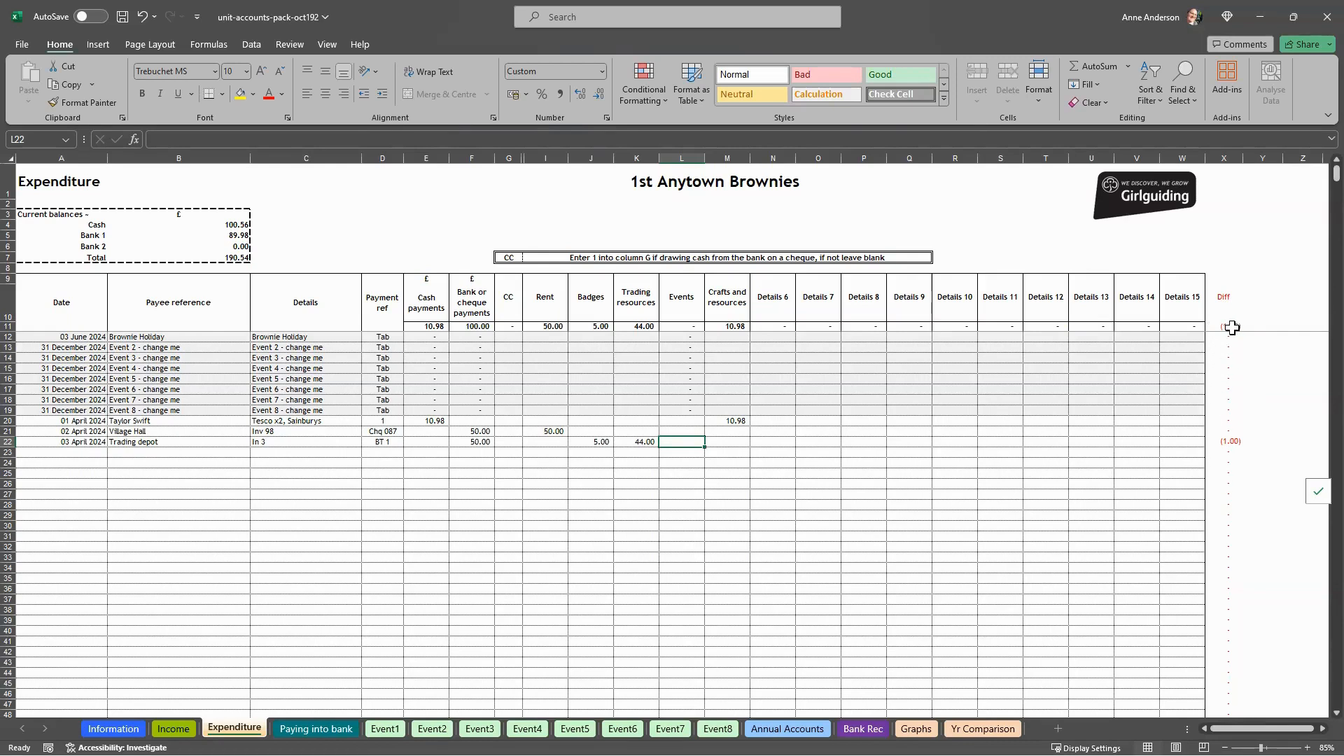
# Check the Diff value for the Trading depot entry and correct its Trading resources allocation to 45.
pyautogui.click(1233, 442)
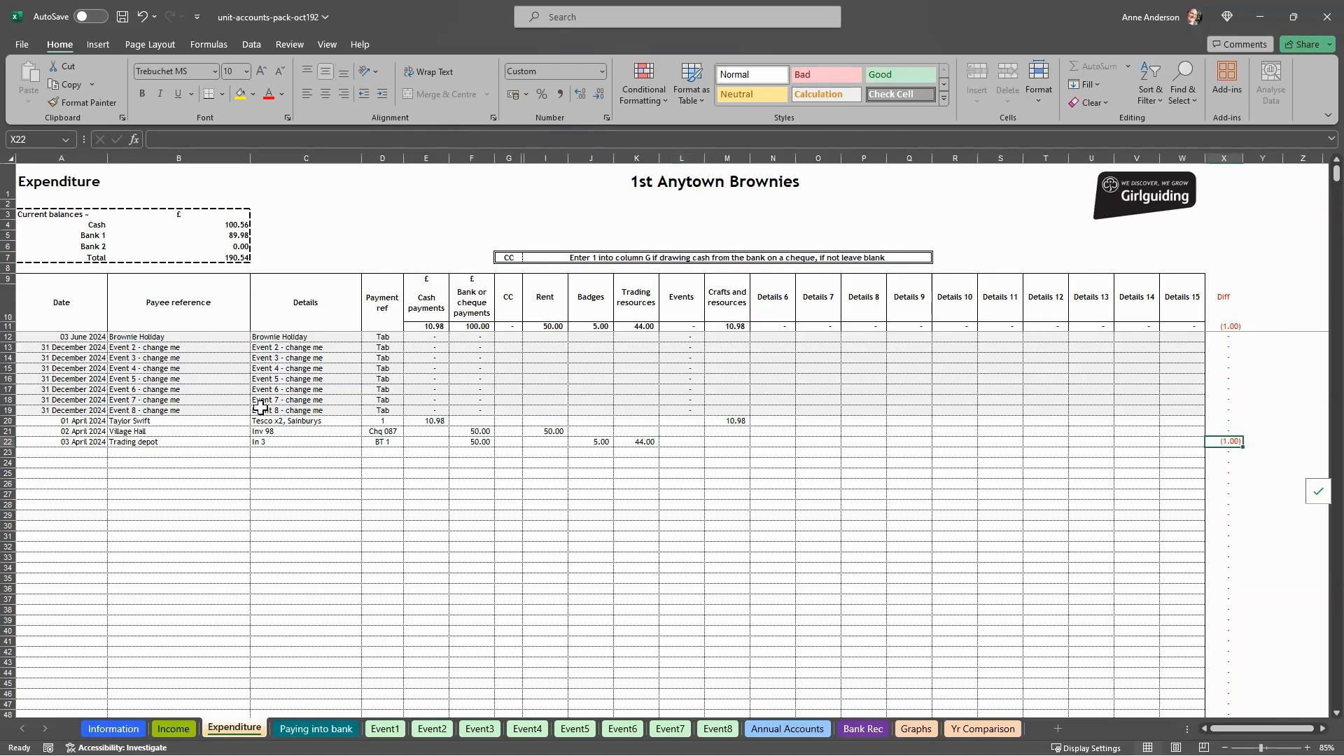
pyautogui.click(14, 442)
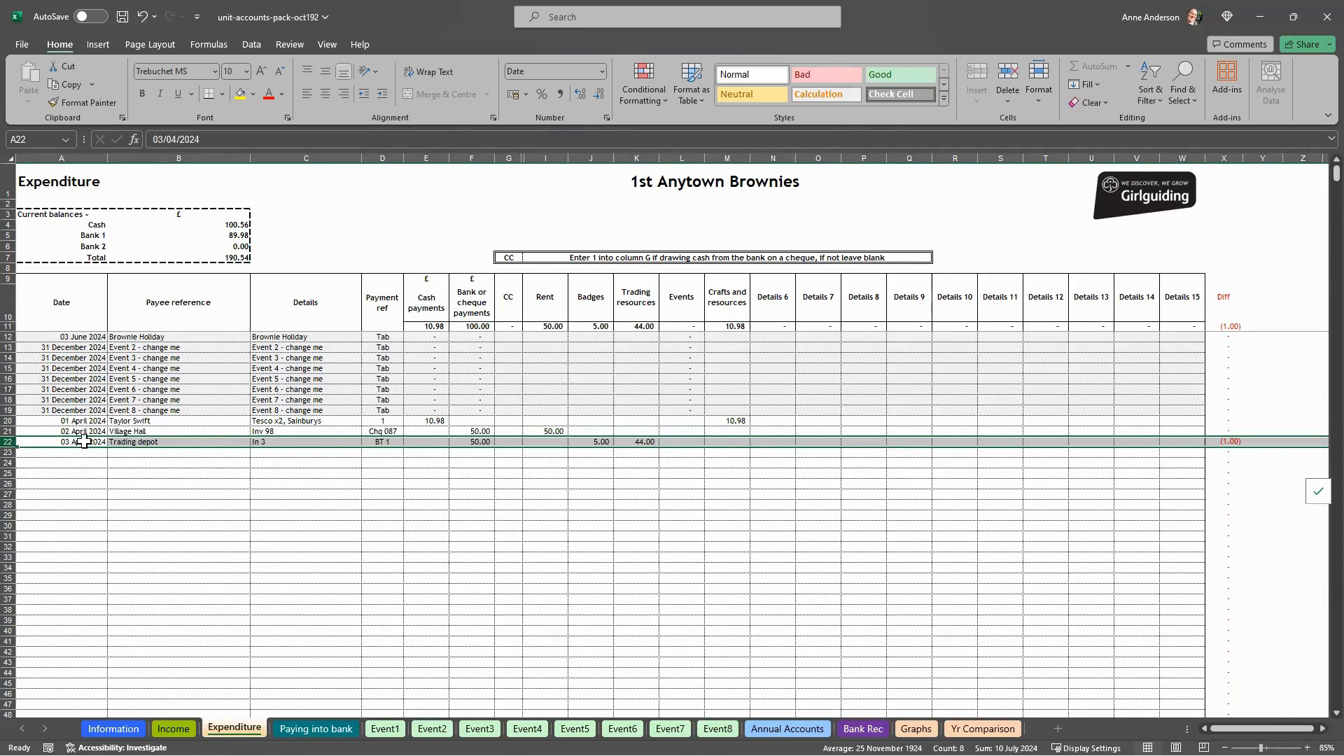
pyautogui.click(631, 443)
pyautogui.write('45')
pyautogui.press('Return')
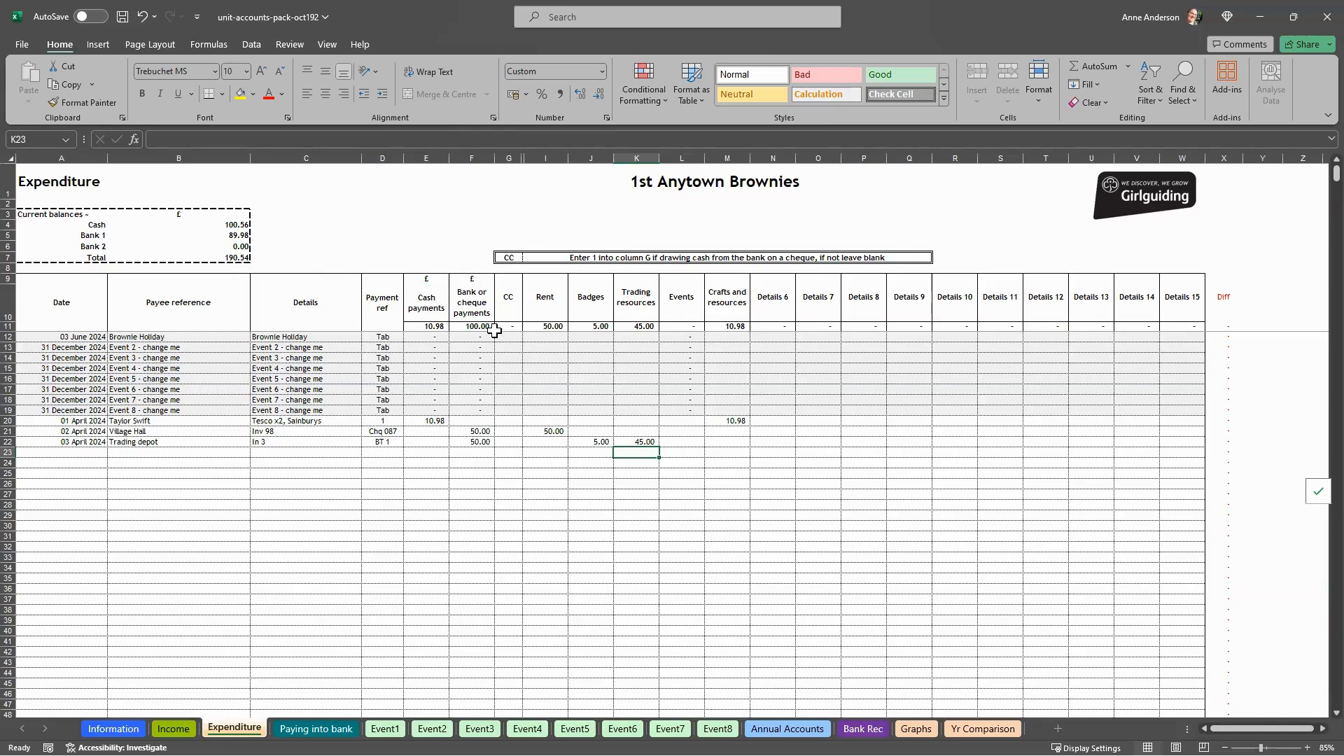
# Start an expenditure entry in row 23 with date 10/4, payee reference "Cash from bank" and payment ref "Withdraw", leaving the details blank.
pyautogui.click(70, 450)
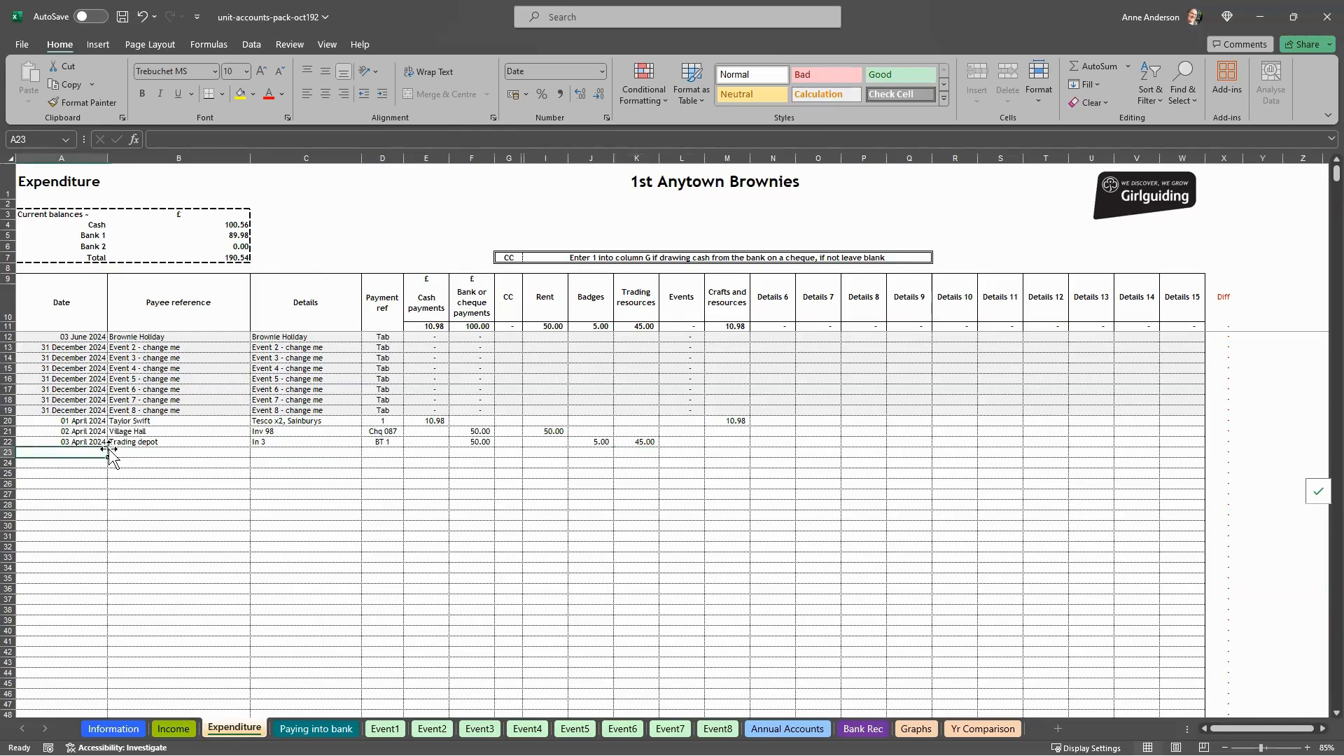
pyautogui.write('10/4')
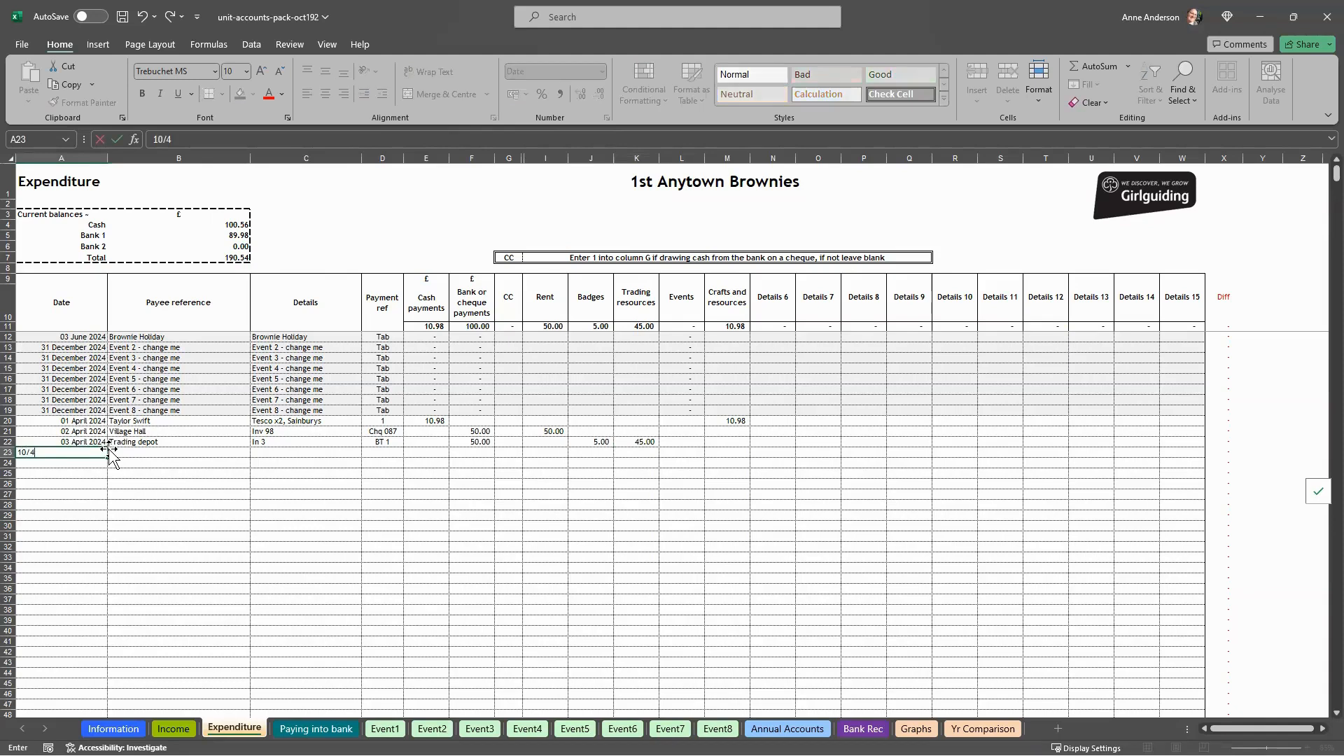
pyautogui.press('Tab')
pyautogui.write('Cas')
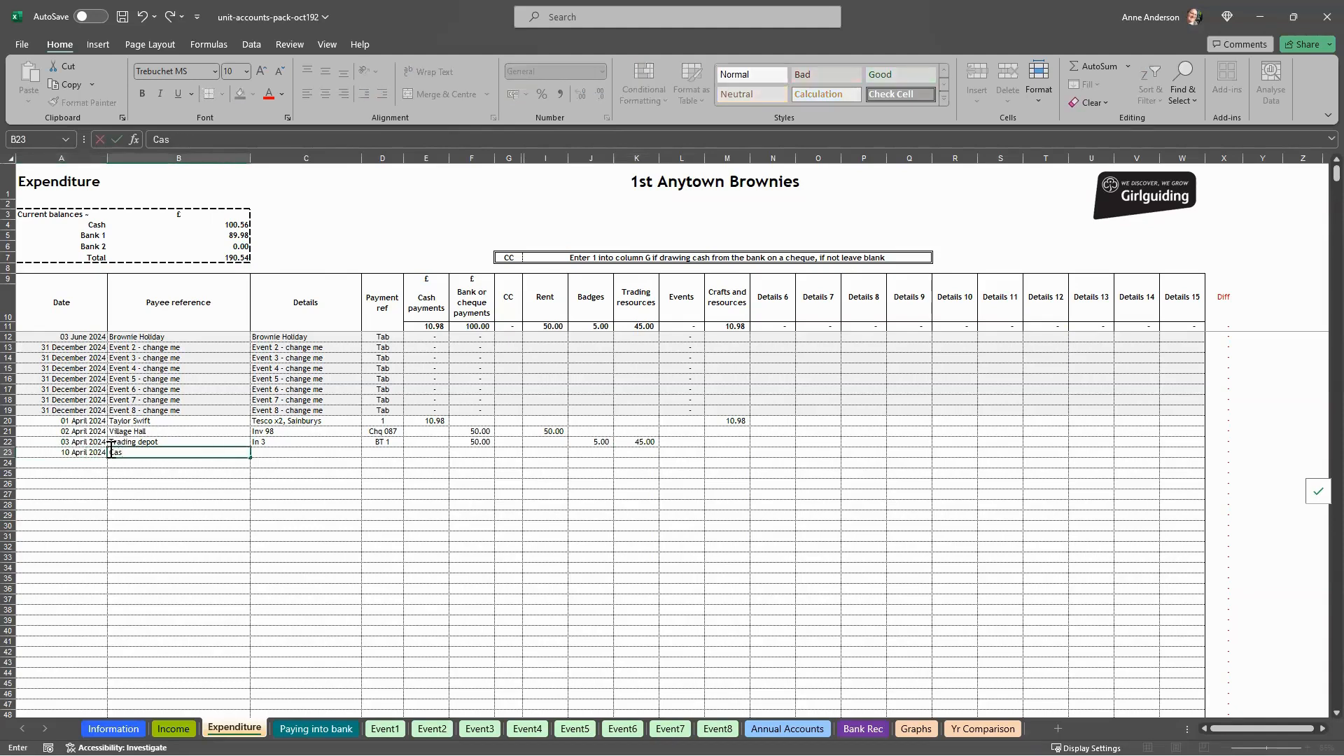
pyautogui.write('h from bank')
pyautogui.press('Tab')
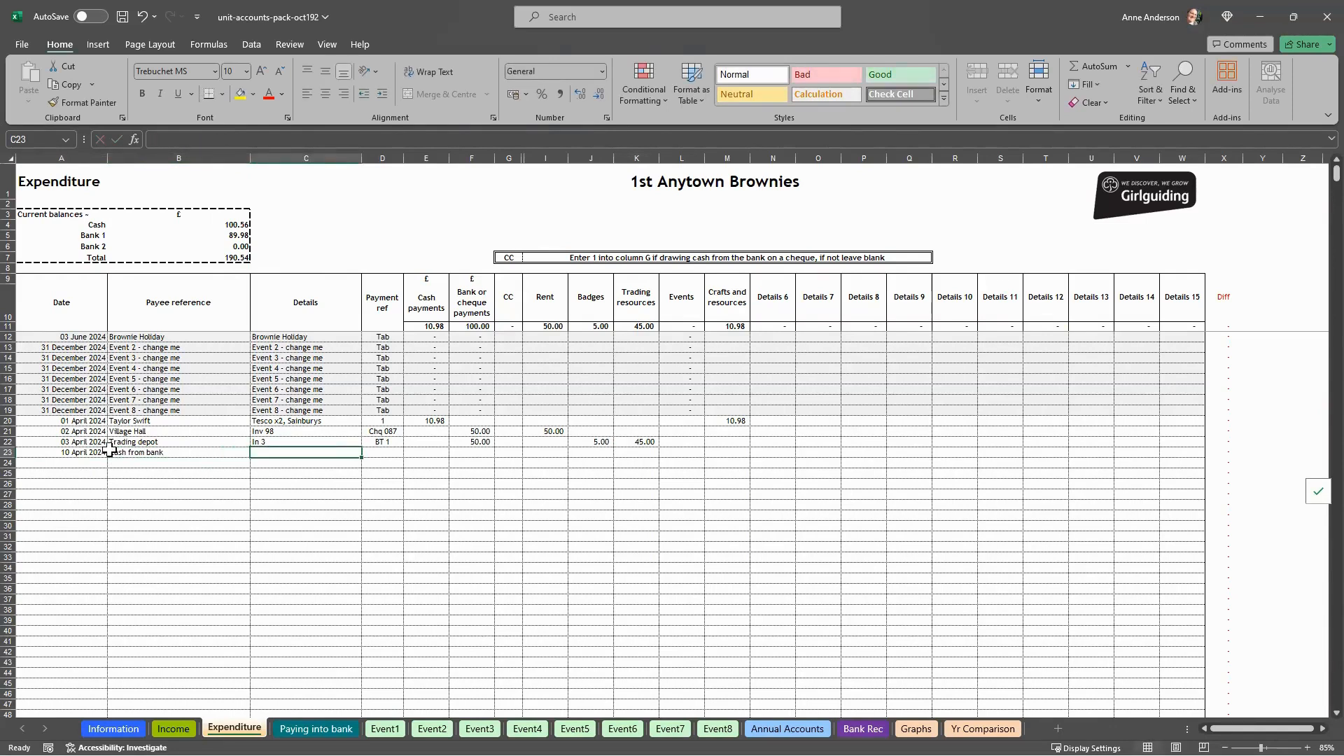
pyautogui.press('Tab')
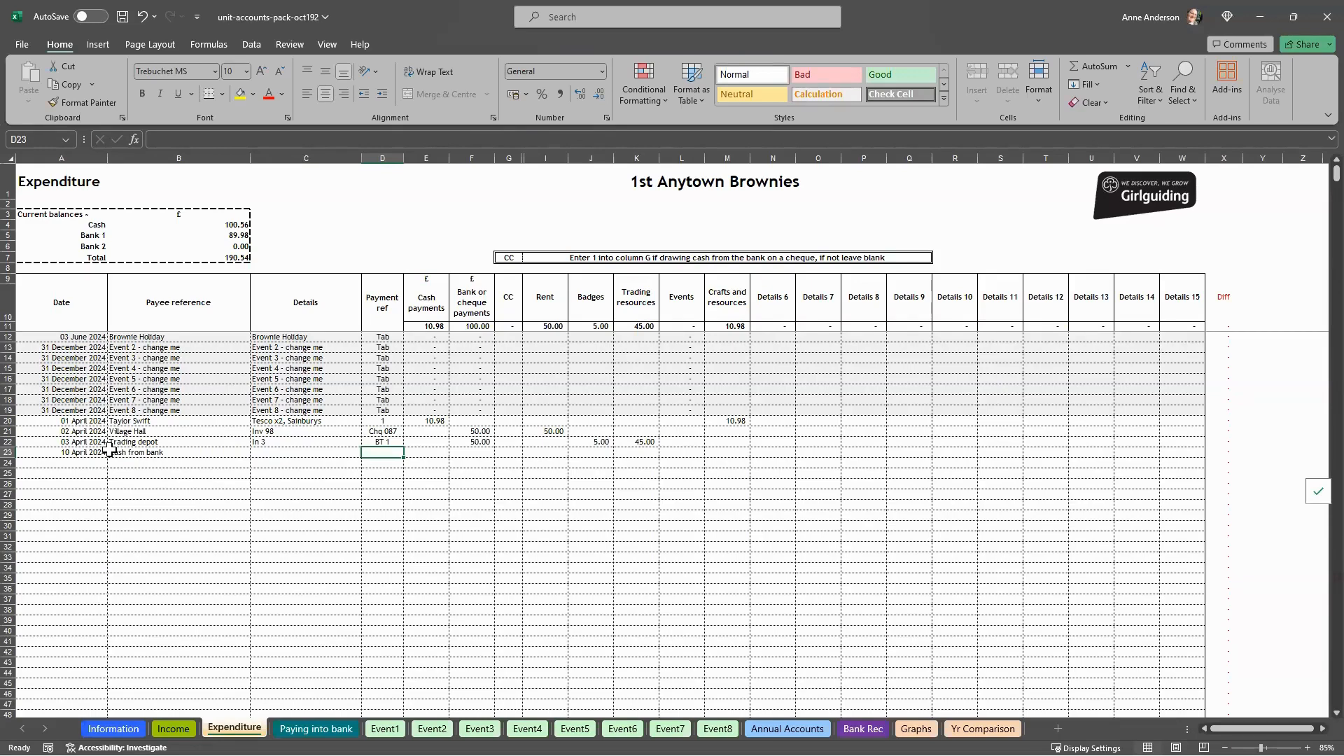
pyautogui.write('Withdraw')
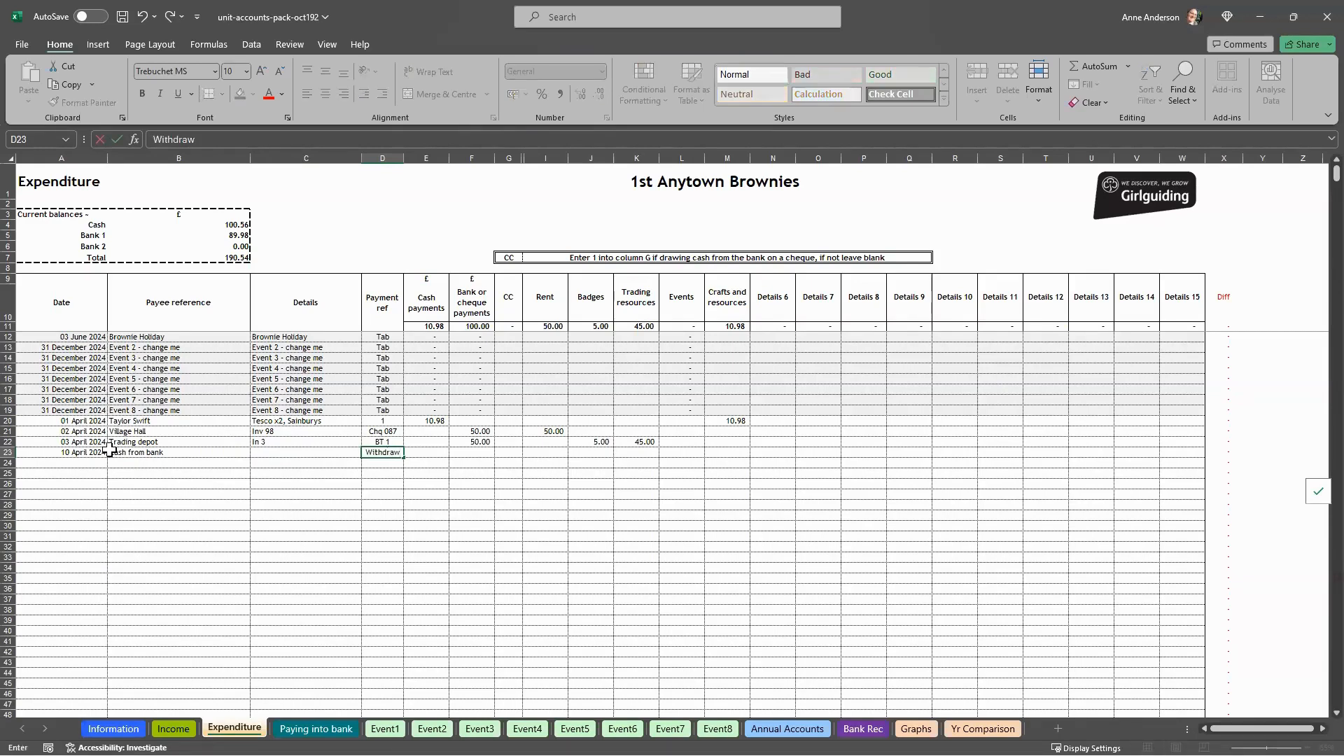
pyautogui.press('Tab')
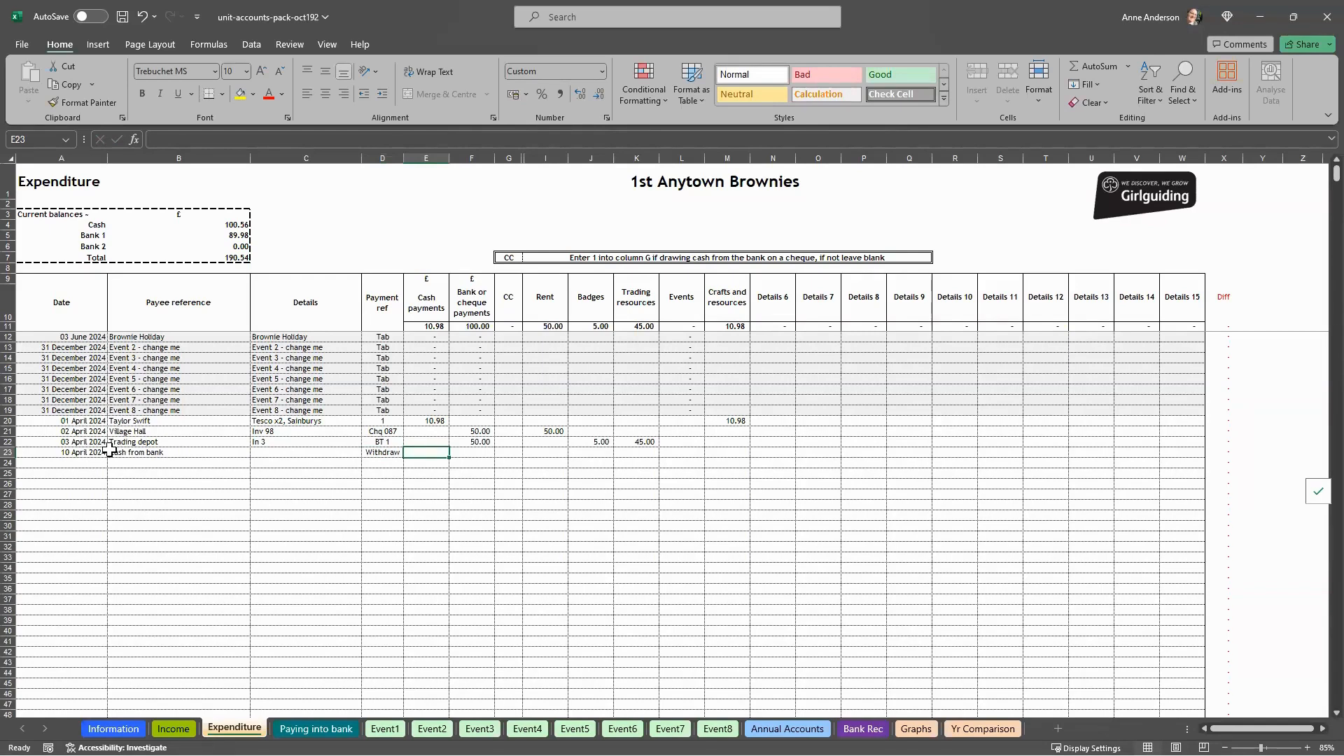
# Record 50 as the row 23 bank or cheque payment and mark it as cash drawn from the bank with 1 under CC.
pyautogui.press('Tab')
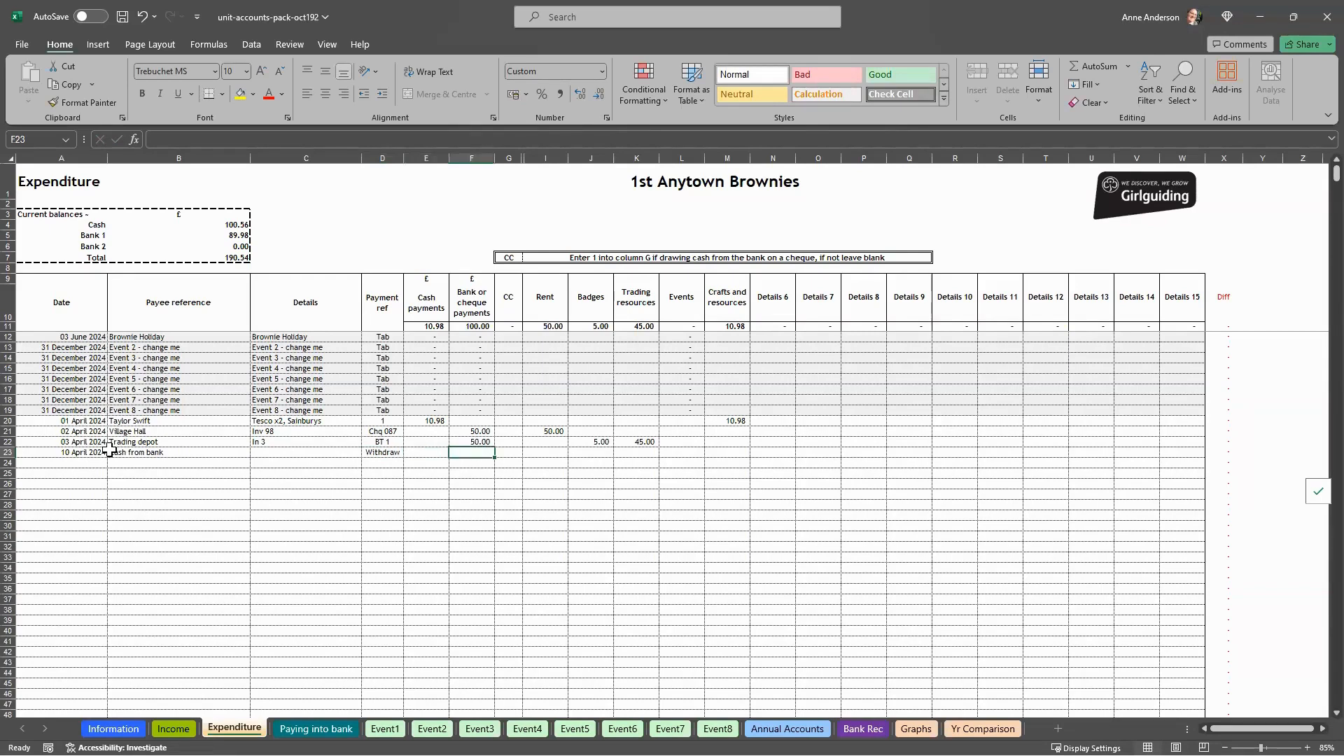
pyautogui.write('1')
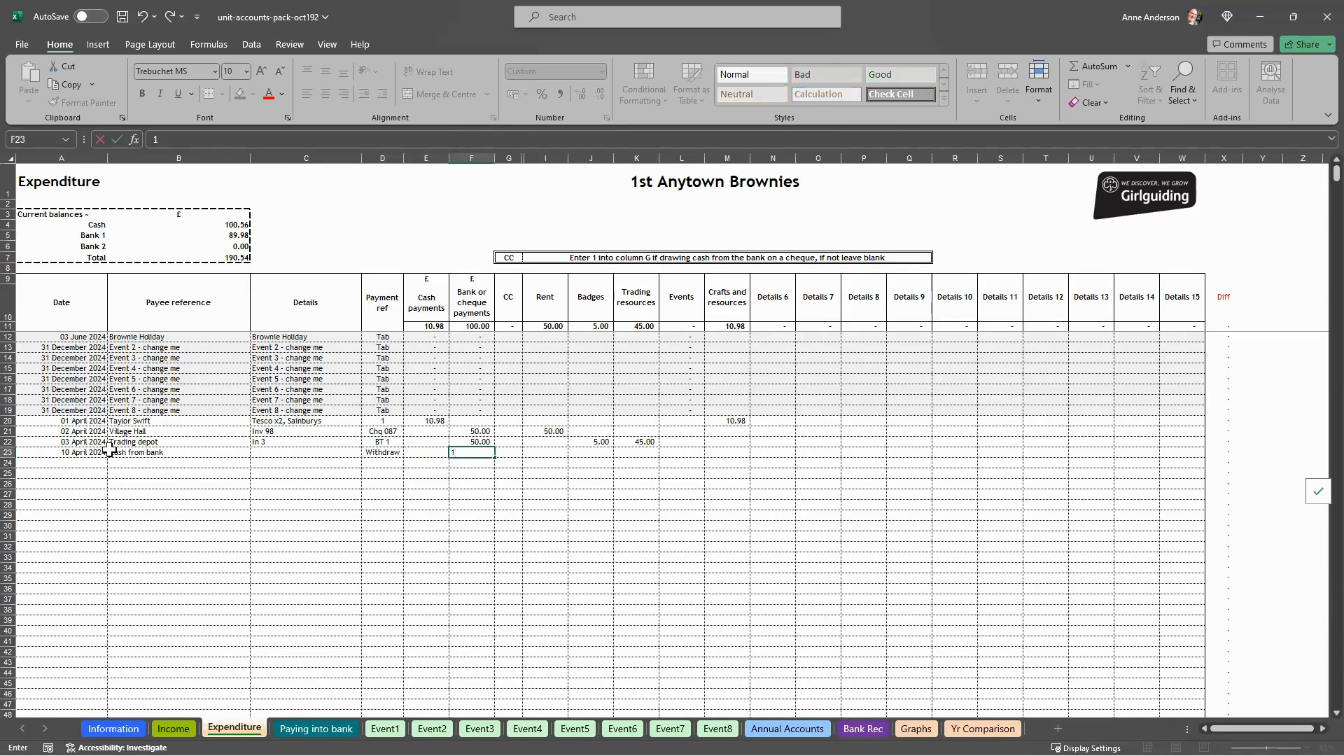
pyautogui.press('BackSpace')
pyautogui.press('Tab')
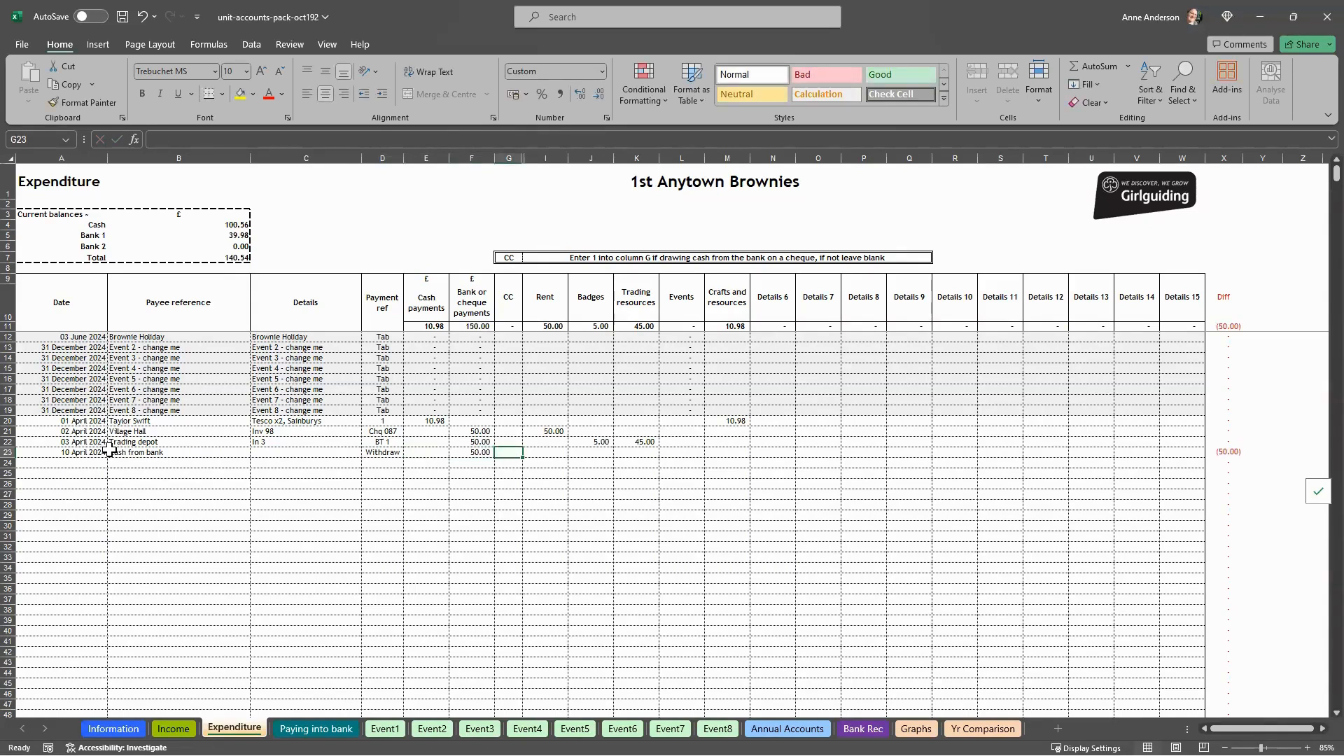
pyautogui.write('1')
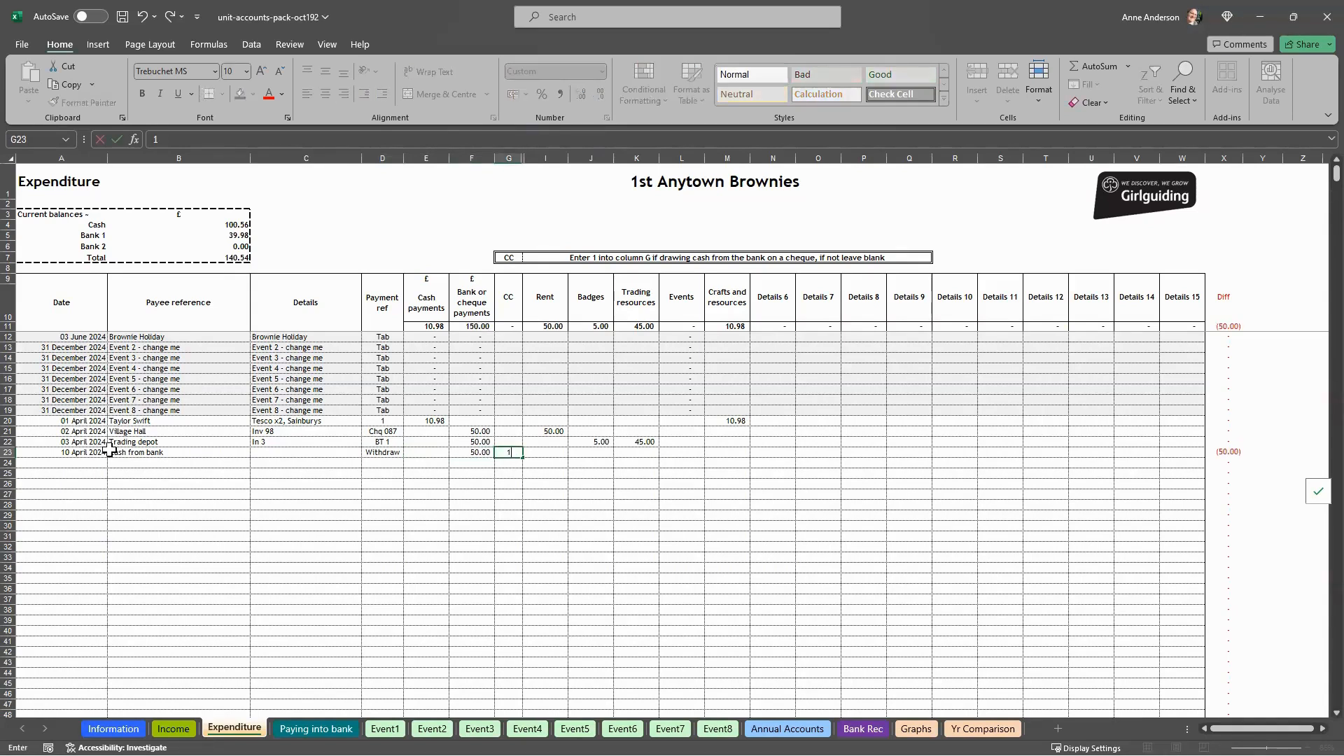
pyautogui.press('Tab')
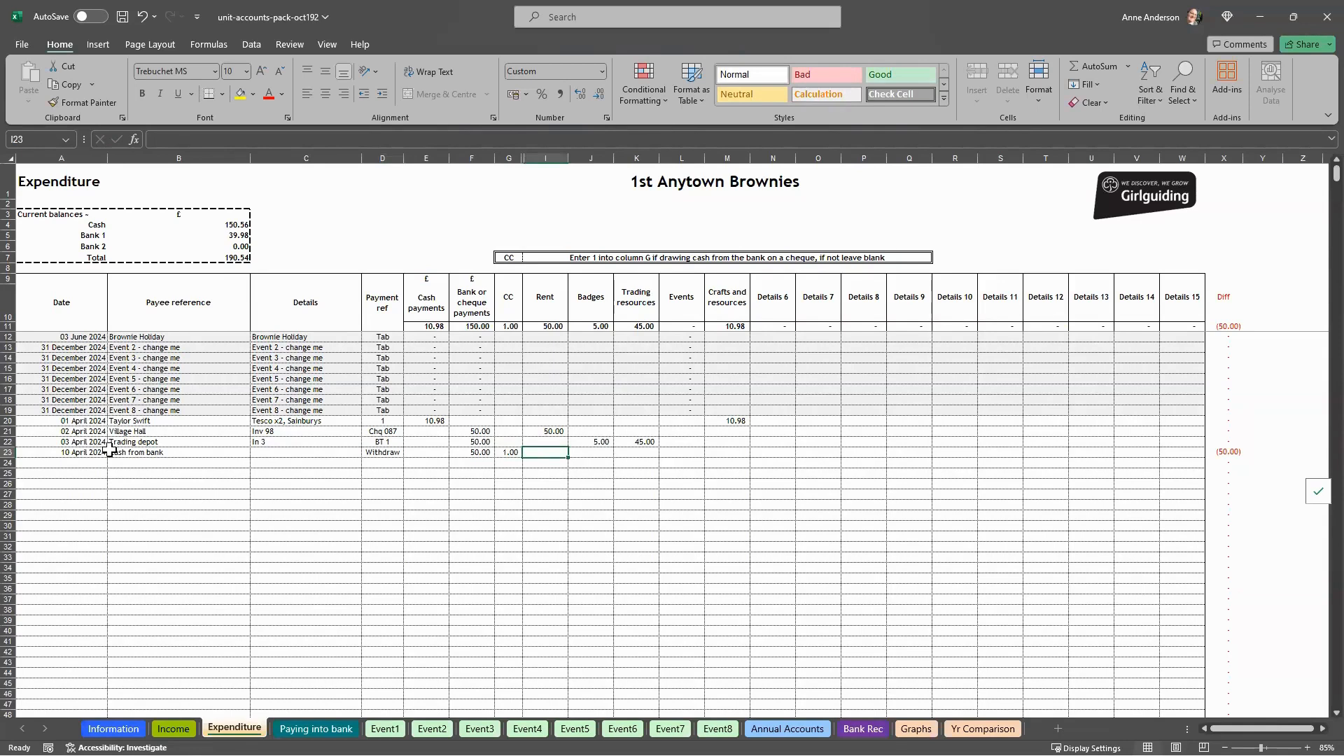